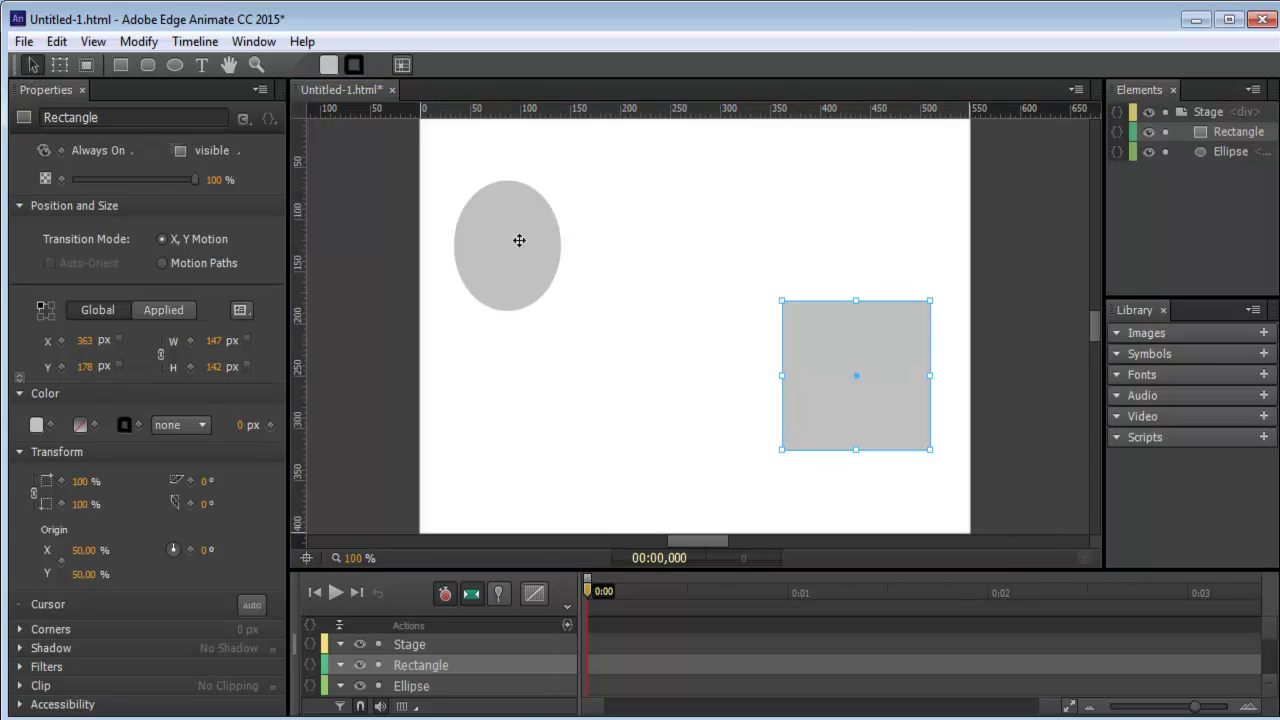
Move and resize the ellipse to about 128 × 117 px at X 102, Y 61, and move the rectangle beside it to about X 275, Y 93
left_click_drag(536, 242, 580, 238)
left_click_drag(789, 343, 728, 350)
left_click(571, 250)
left_click_drag(628, 307, 538, 228)
left_click_drag(627, 298, 601, 303)
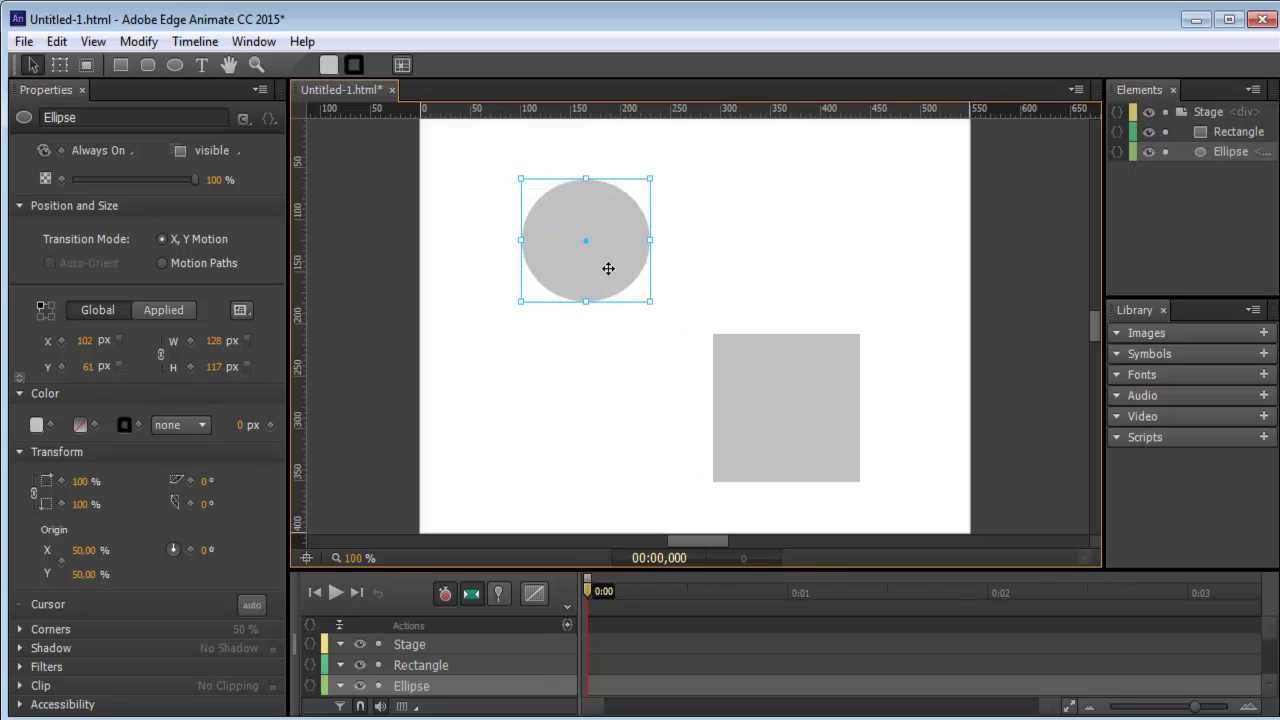
left_click_drag(791, 396, 769, 278)
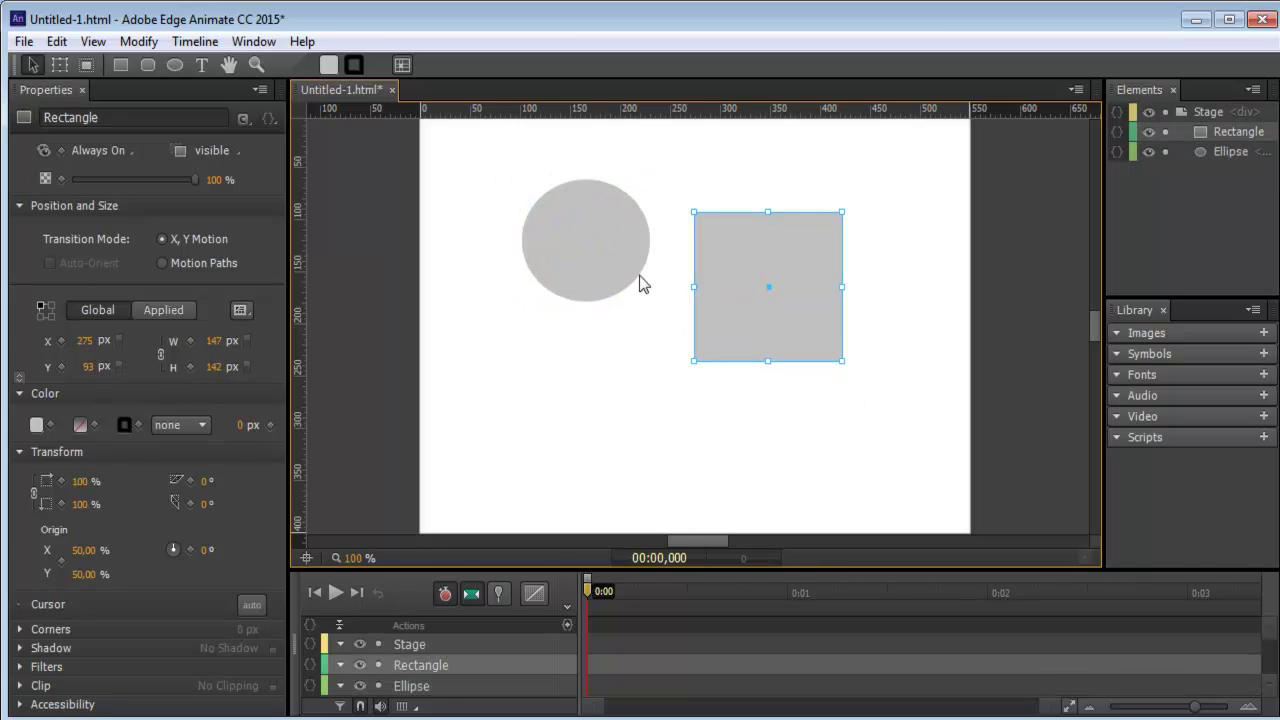
Select the ellipse and rectangle together, and draw a rounded rectangle about 104 × 69 px below the ellipse
left_click(622, 261)
left_click(745, 286, "shift")
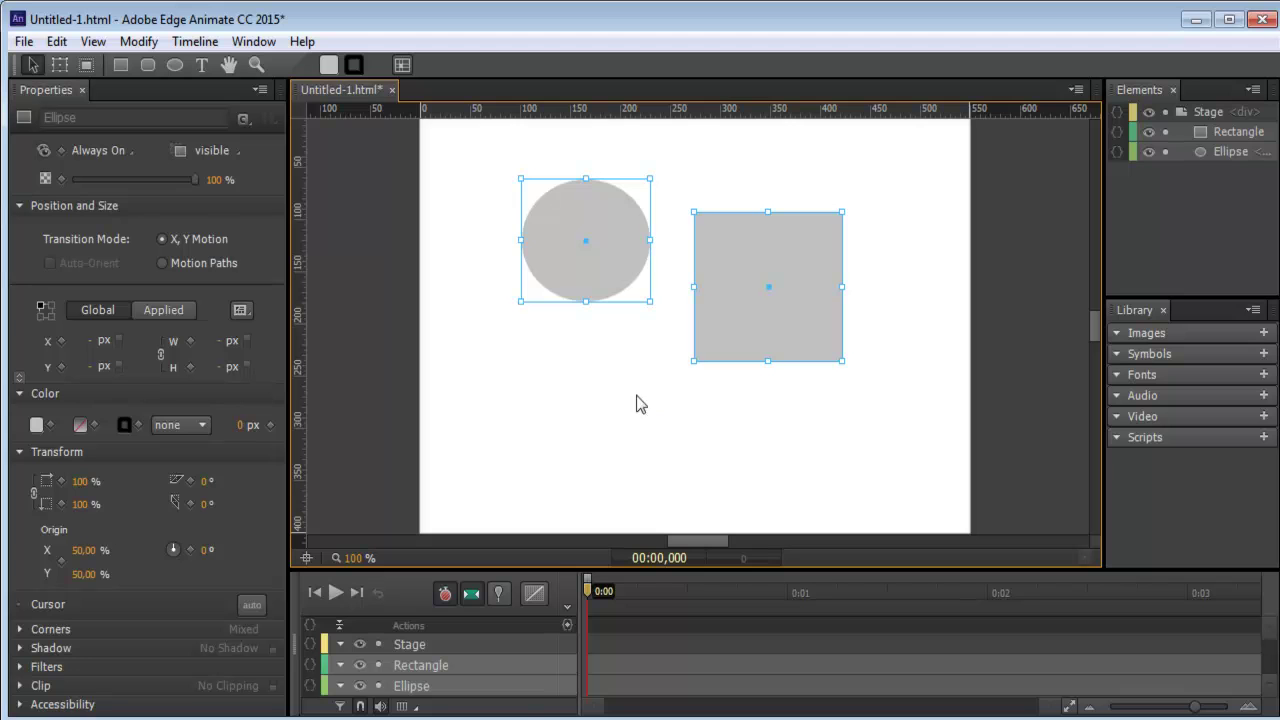
left_click(148, 67)
left_click_drag(497, 437, 603, 509)
key("v")
Move all three shapes together about 25 px right and 20 px up, and clear the selection
left_click(588, 268, "shift")
left_click(750, 260, "shift")
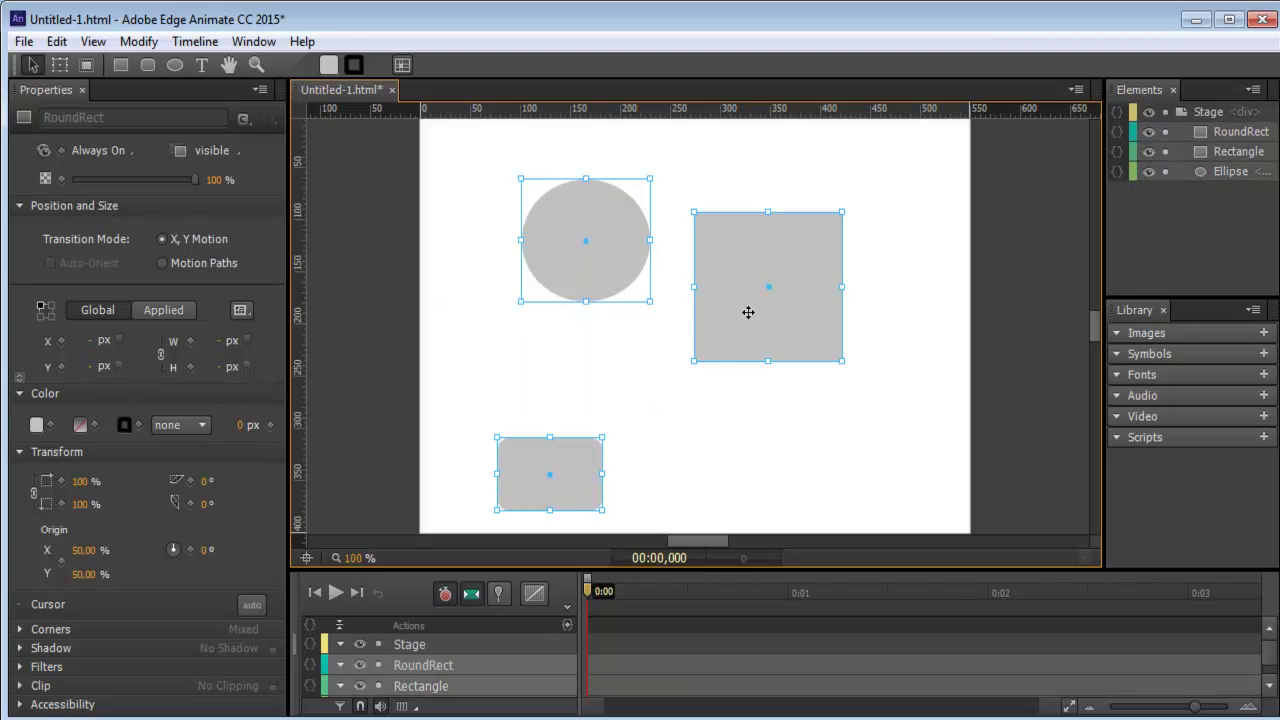
mouse_move(580, 471)
left_mouse_down()
mouse_move(563, 443)
mouse_move(593, 460)
left_mouse_up()
left_click(726, 397)
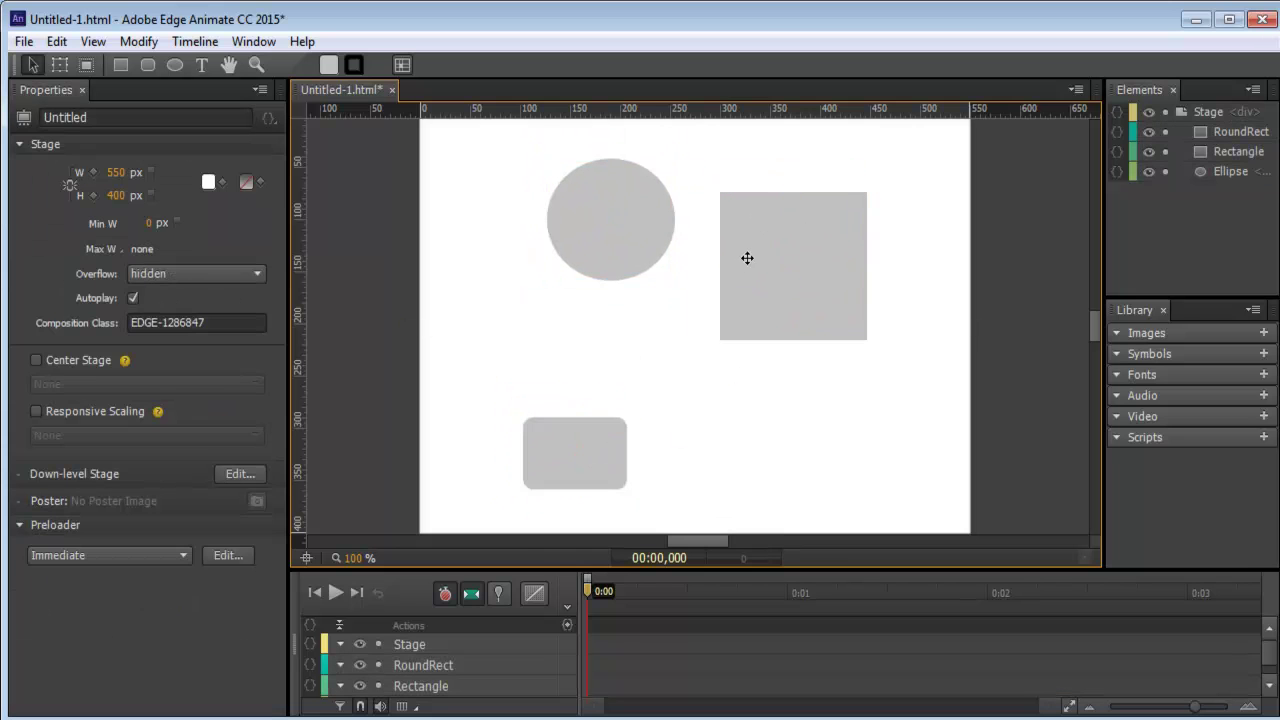
Duplicate the rectangle and the ellipse, placing the rectangle copy below its original and the ellipse copy below and left of its original
left_click(766, 261)
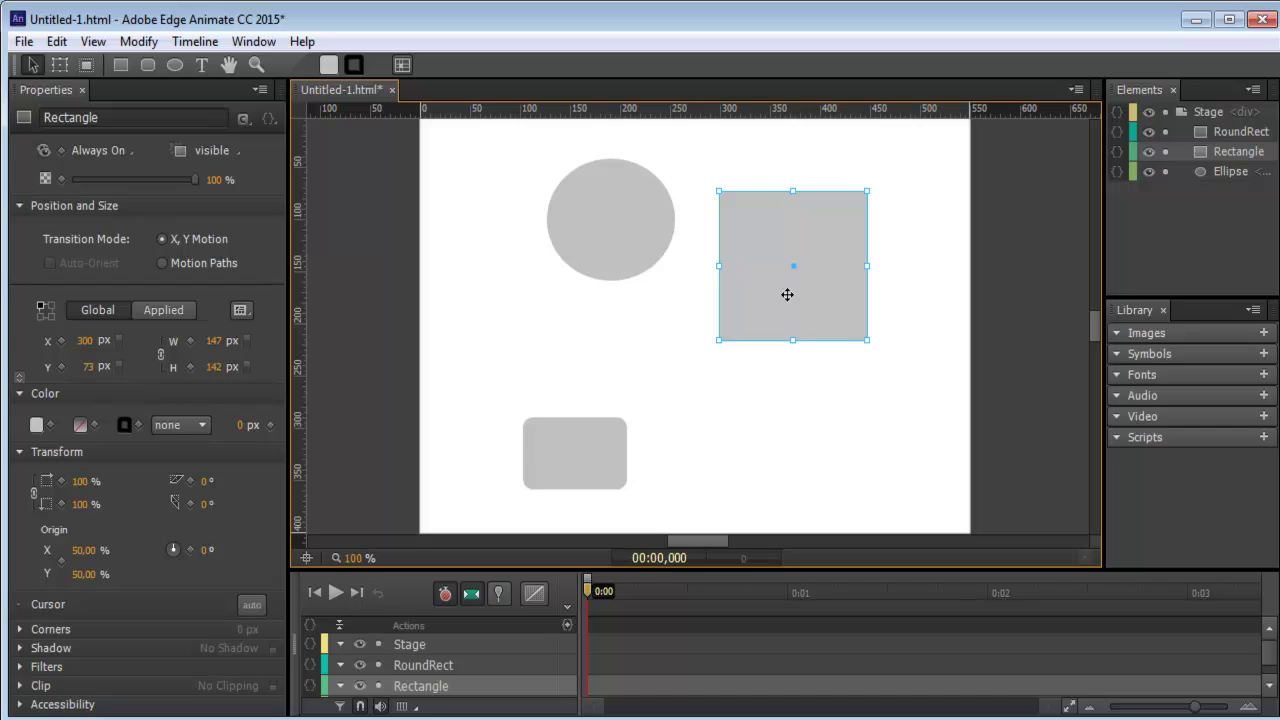
key("ctrl+d")
left_click_drag(802, 290, 807, 457)
left_click(633, 235)
key("ctrl+d")
left_click_drag(633, 235, 498, 326)
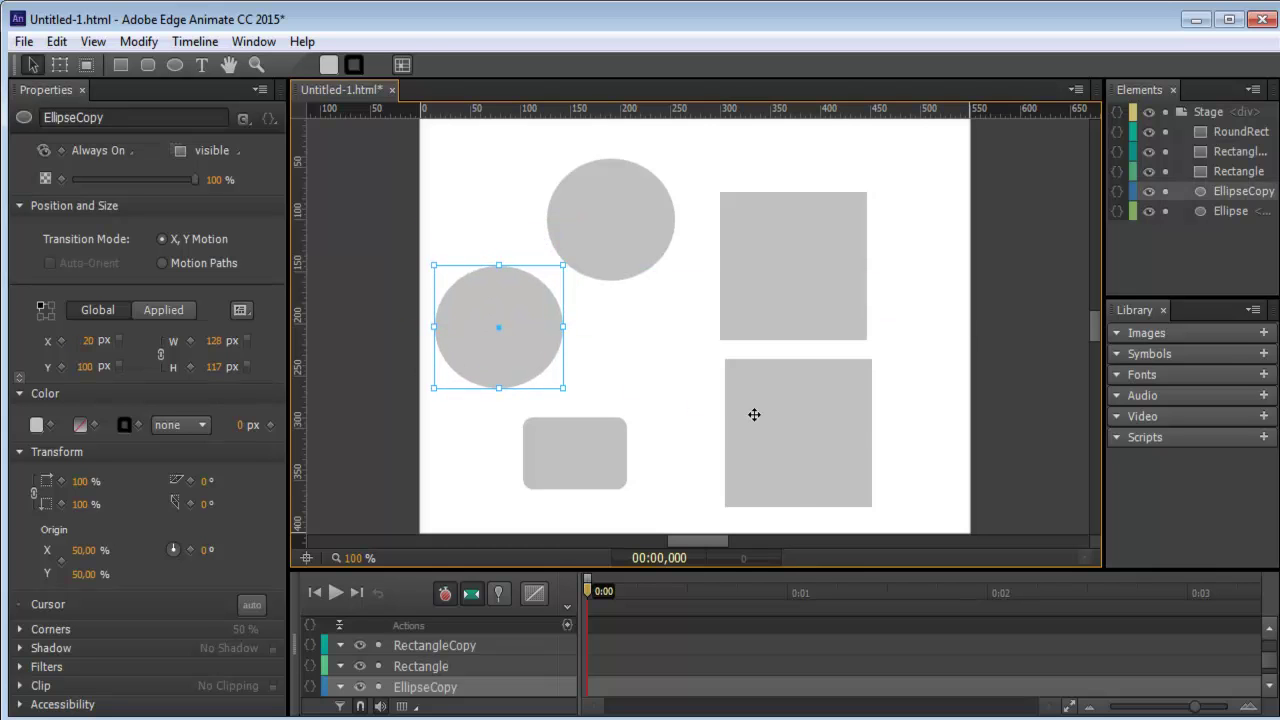
Delete the rectangle copy and the ellipse copy from the stage
left_click(755, 417)
key("Delete")
left_click(491, 333)
key("Delete")
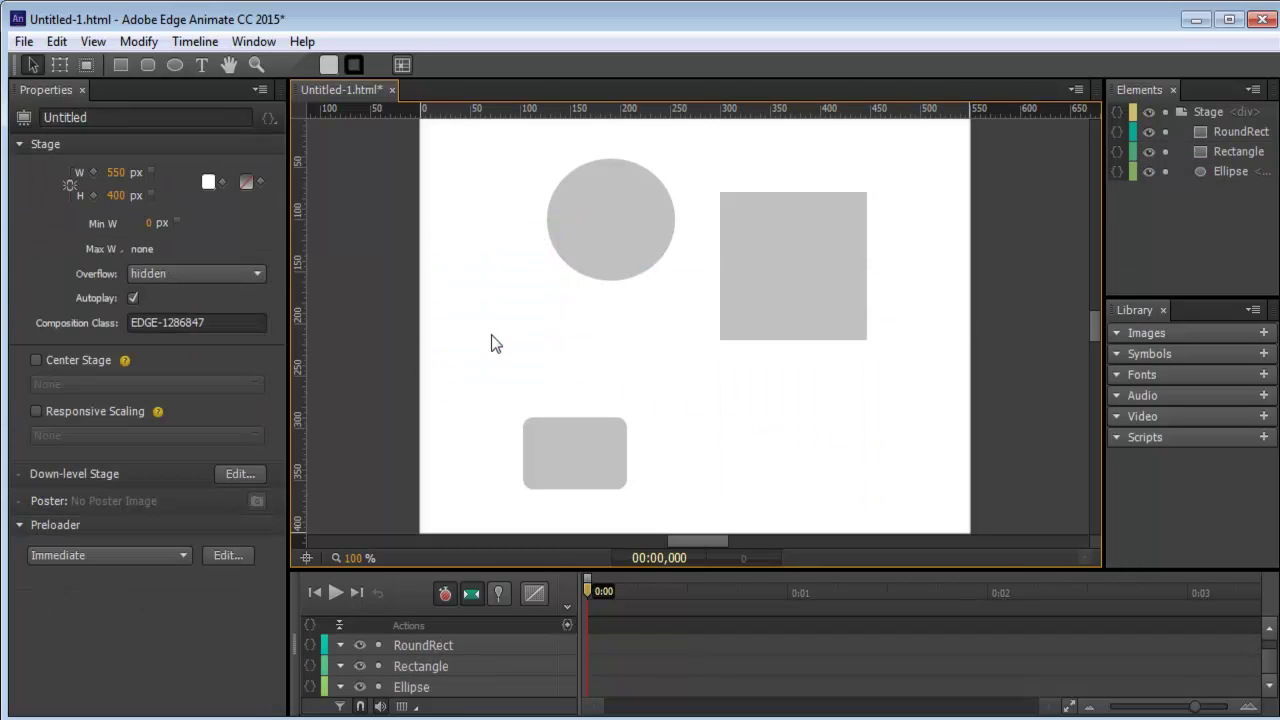
Move the ellipse to about X 52, Y 32, the rectangle slightly right and down, and the rounded rectangle up to about X 100, Y 224
left_click_drag(573, 224, 498, 215)
left_click_drag(794, 274, 845, 294)
left_click_drag(584, 448, 579, 379)
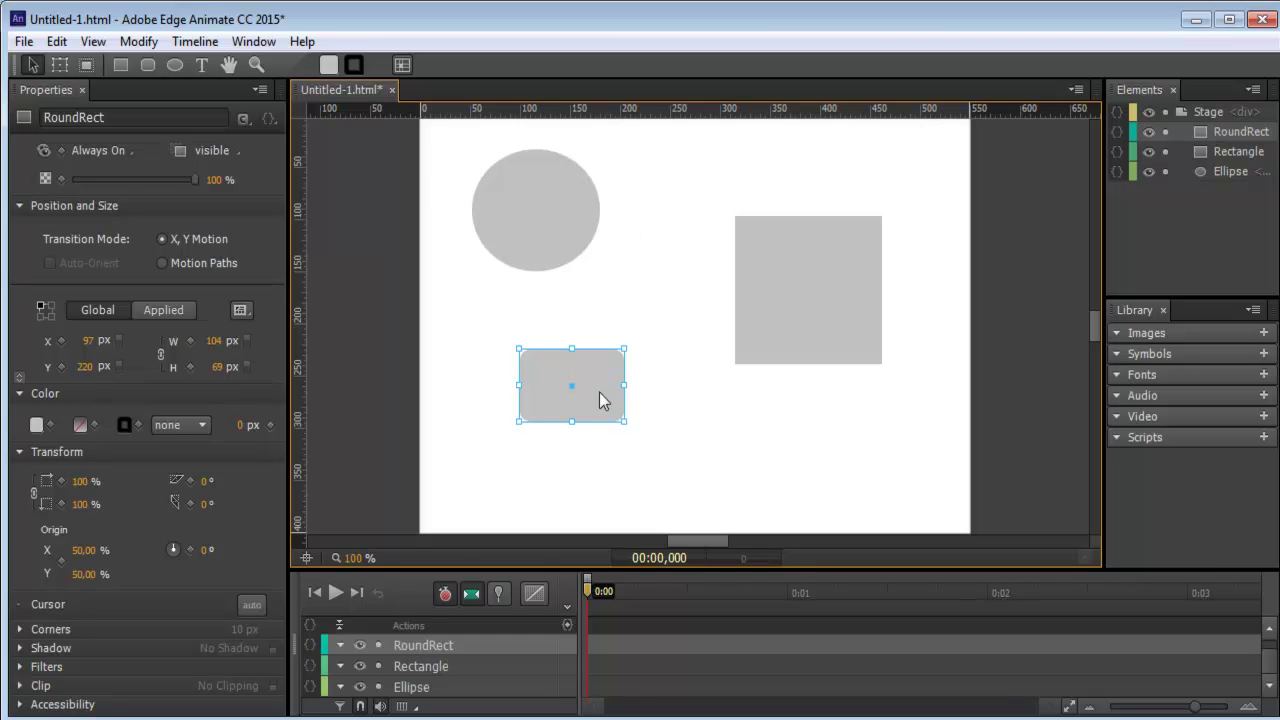
Select all three shapes with one selection box across the stage, and clear the selection
left_click_drag(421, 152, 437, 154)
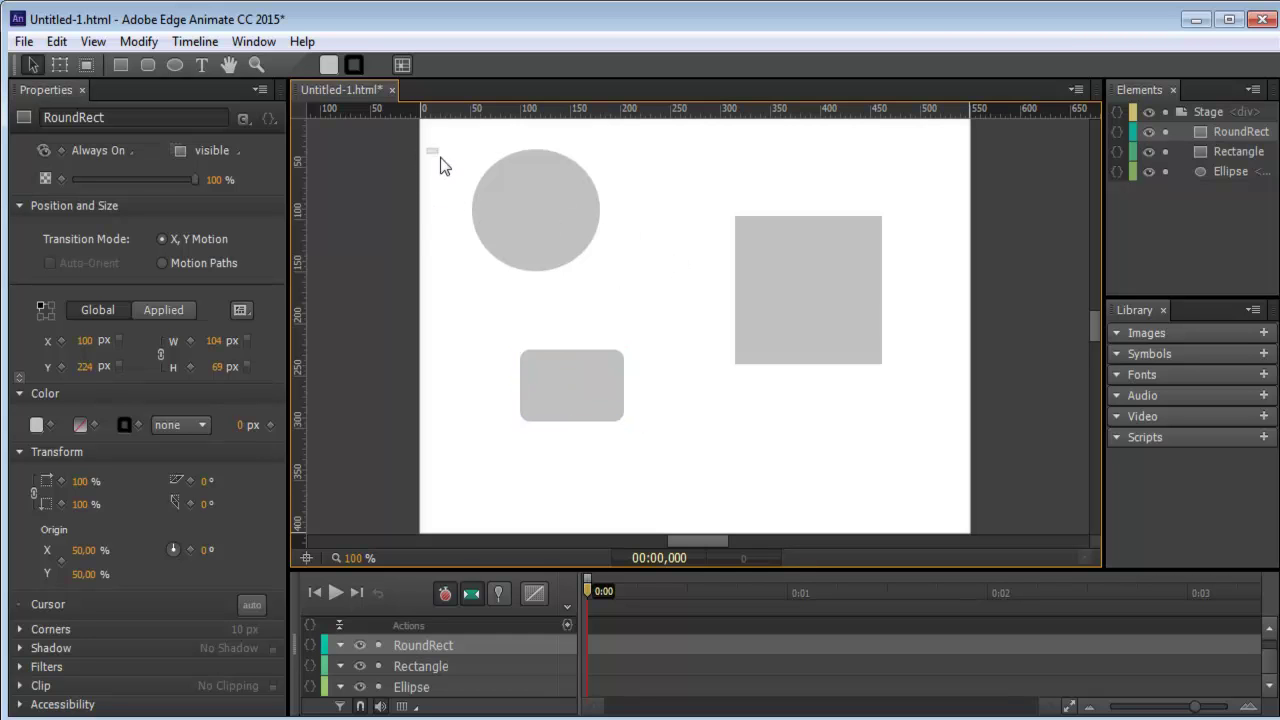
left_click_drag(460, 218, 774, 414)
left_click_drag(427, 148, 753, 393)
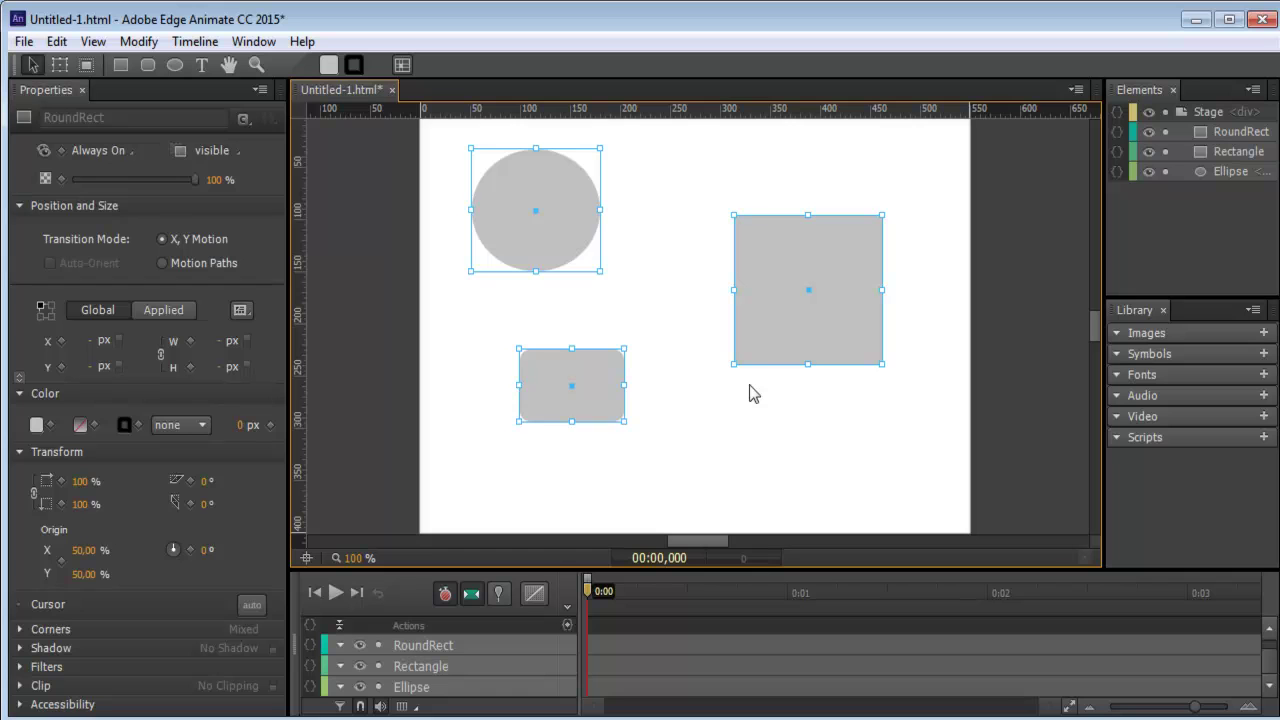
left_click(466, 303)
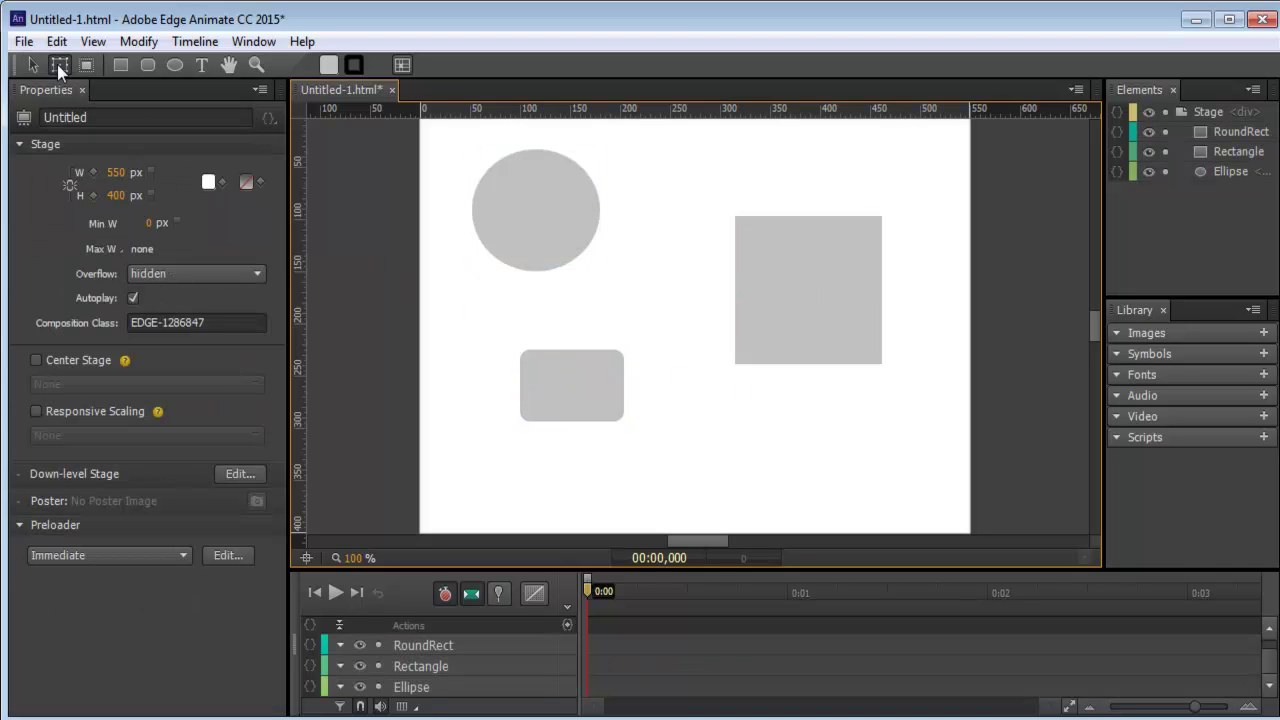
Transform the ellipse to about 95 % width and 105 % height, and rotate it to about 40°
left_click(552, 216)
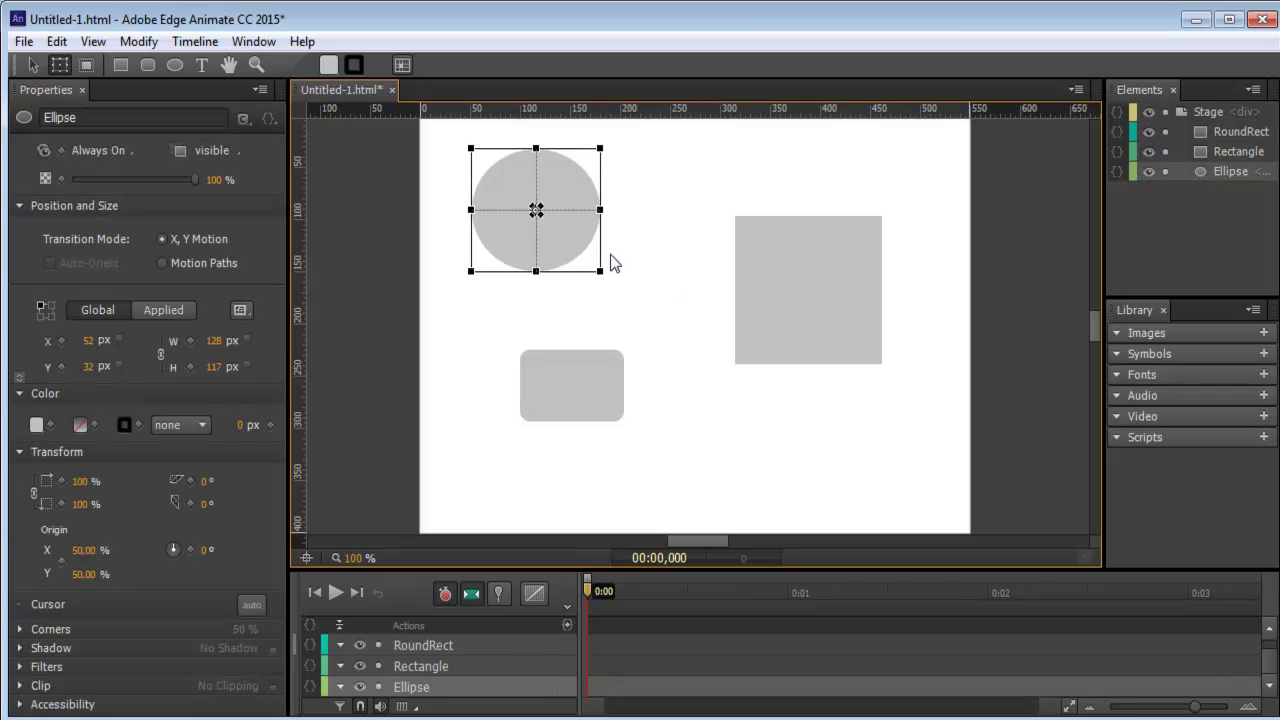
mouse_move(600, 271)
left_mouse_down()
mouse_move(608, 280)
mouse_move(586, 274)
mouse_move(608, 277)
mouse_move(597, 274)
left_mouse_up()
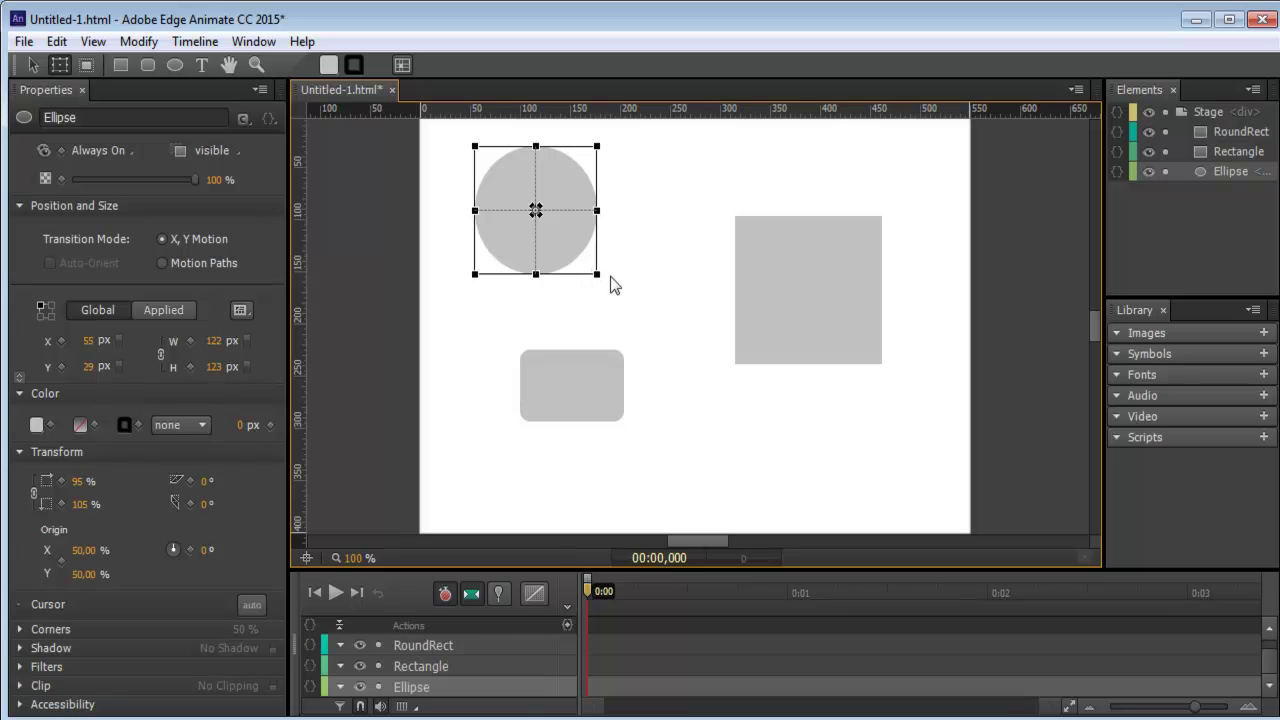
left_click_drag(603, 285, 651, 303)
Place the rectangle's transform origin at its upper-right corner (100 %, 0 %) and rotate the rectangle around it to about 750°
left_click(771, 283)
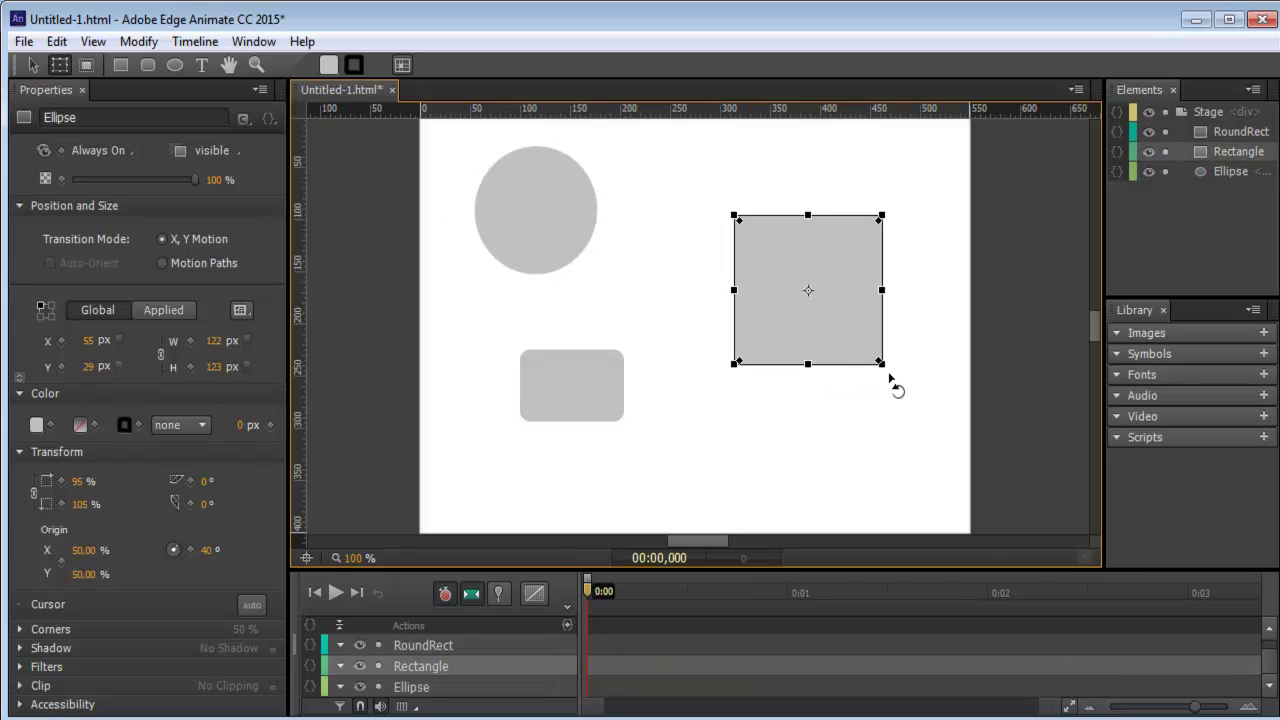
left_click_drag(894, 386, 868, 378)
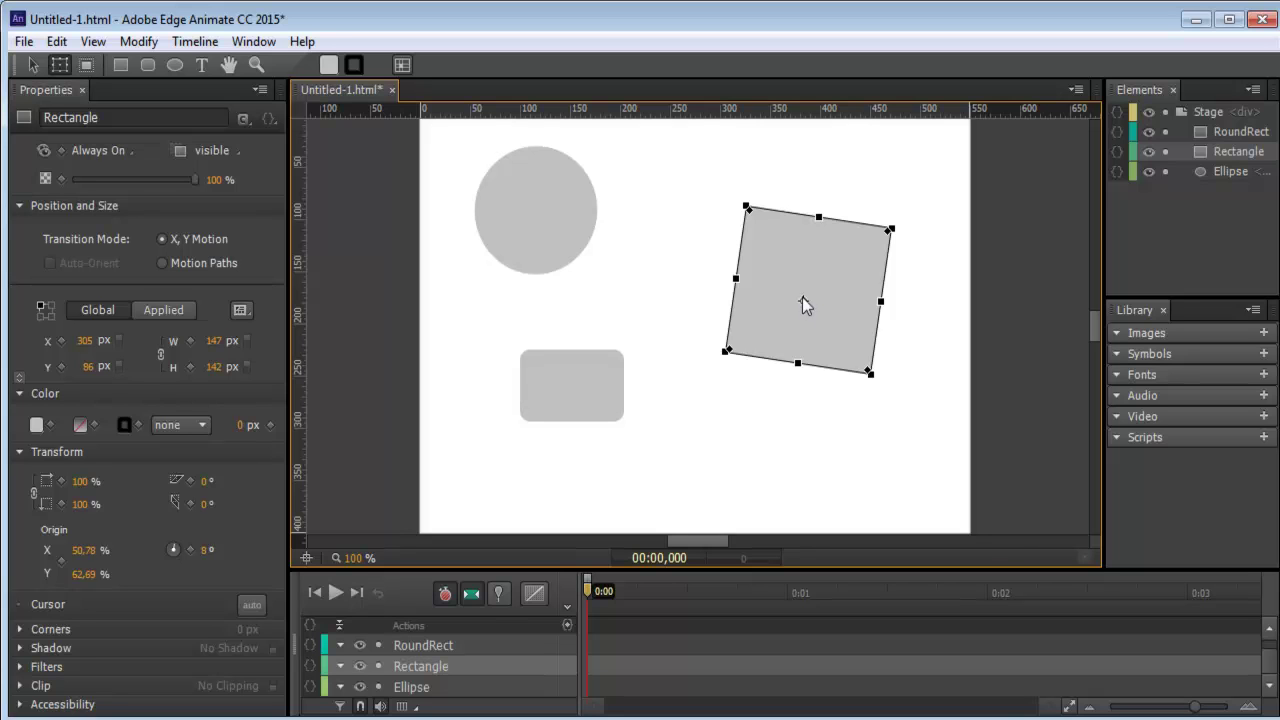
left_click_drag(763, 299, 746, 335)
left_click_drag(866, 255, 891, 230)
left_click_drag(878, 388, 828, 386)
Rotate the rounded rectangle around its centre to about -722°
left_click(563, 403)
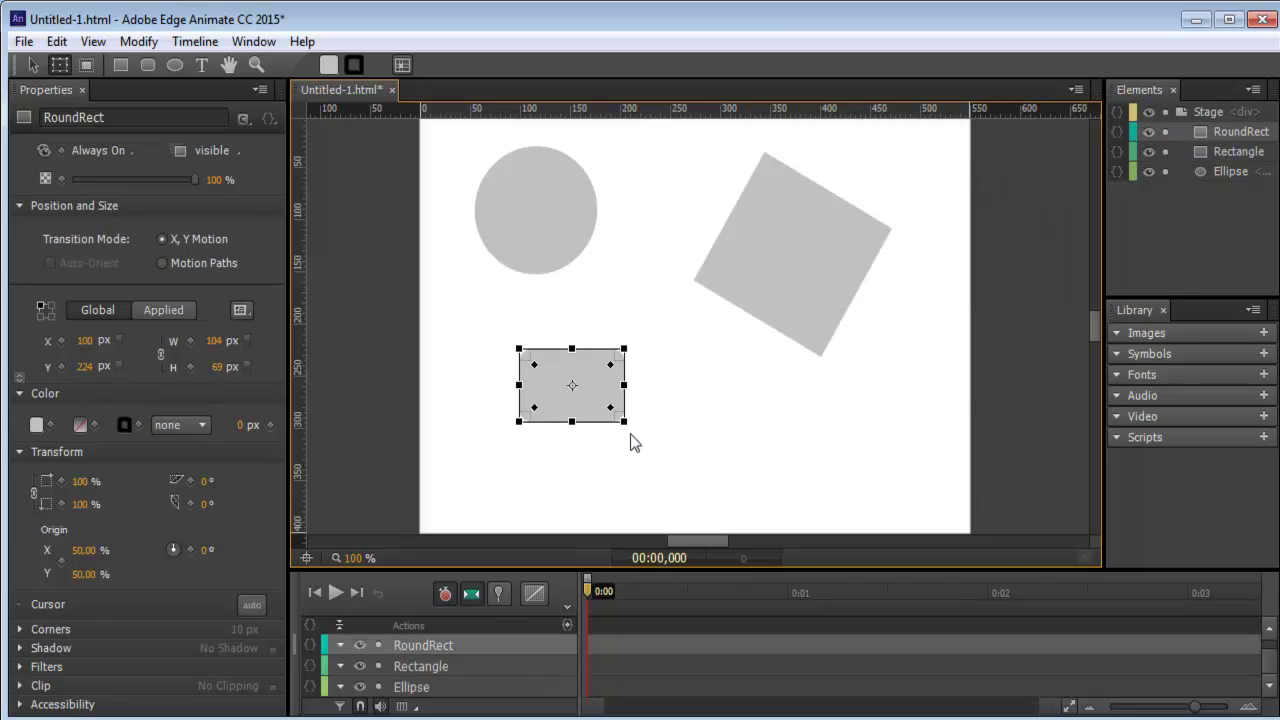
left_click(558, 167)
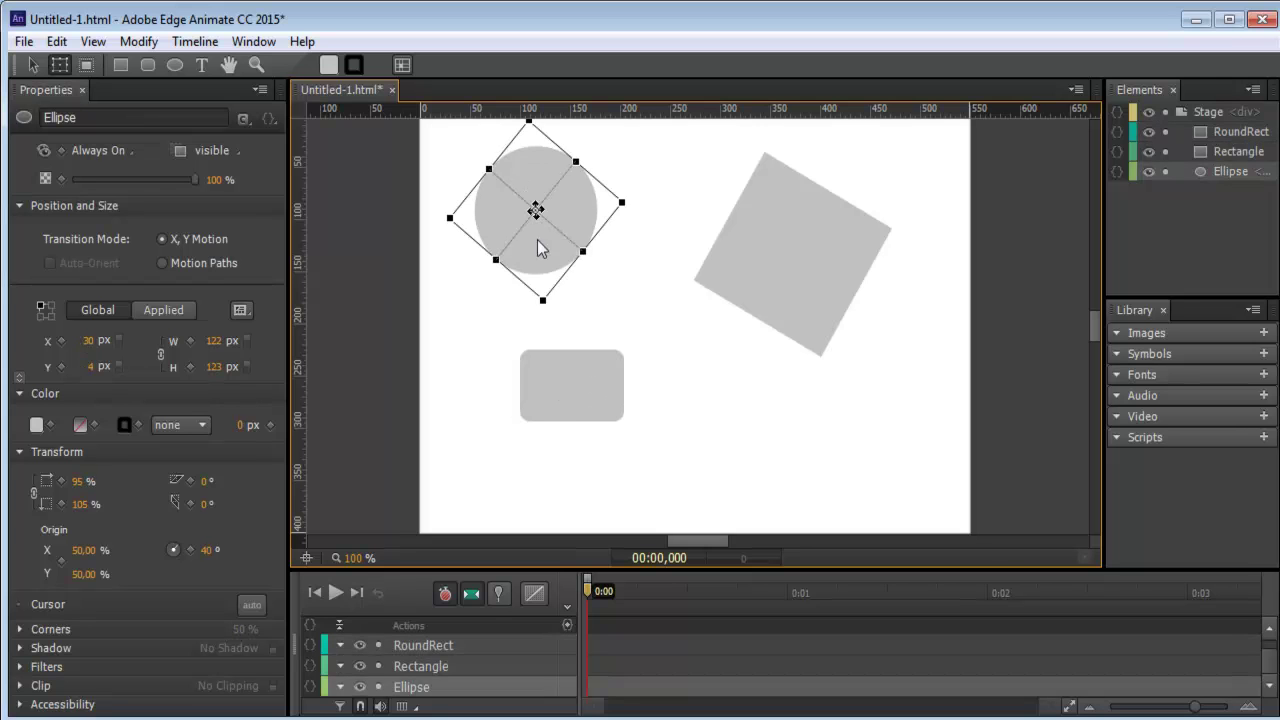
left_click(581, 402)
mouse_move(572, 385)
left_mouse_down()
mouse_move(573, 424)
mouse_move(614, 366)
mouse_move(537, 358)
mouse_move(492, 422)
mouse_move(590, 468)
mouse_move(572, 362)
mouse_move(498, 478)
mouse_move(649, 437)
mouse_move(617, 434)
mouse_move(570, 385)
left_mouse_up()
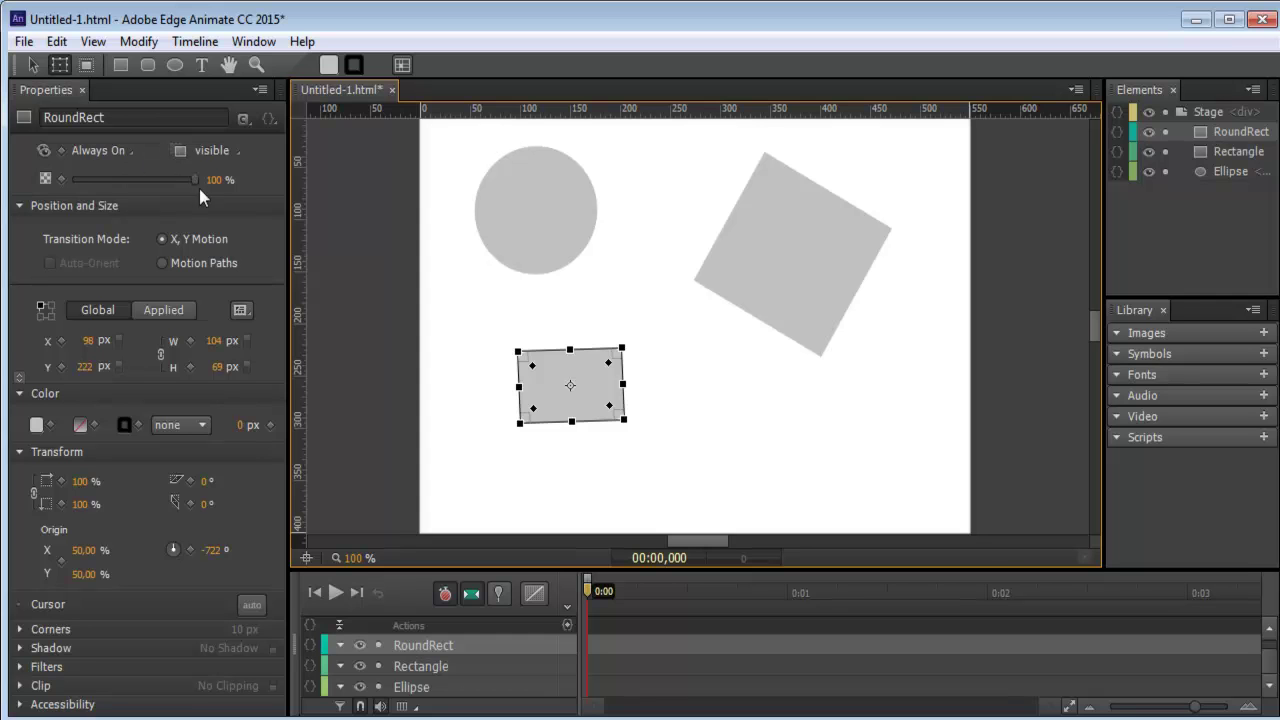
Set the rounded rectangle's opacity to 100 %, its size to 109 × 72 px, and its horizontal and vertical scale to 215 %
mouse_move(195, 179)
left_mouse_down()
mouse_move(146, 178)
mouse_move(212, 182)
left_mouse_up()
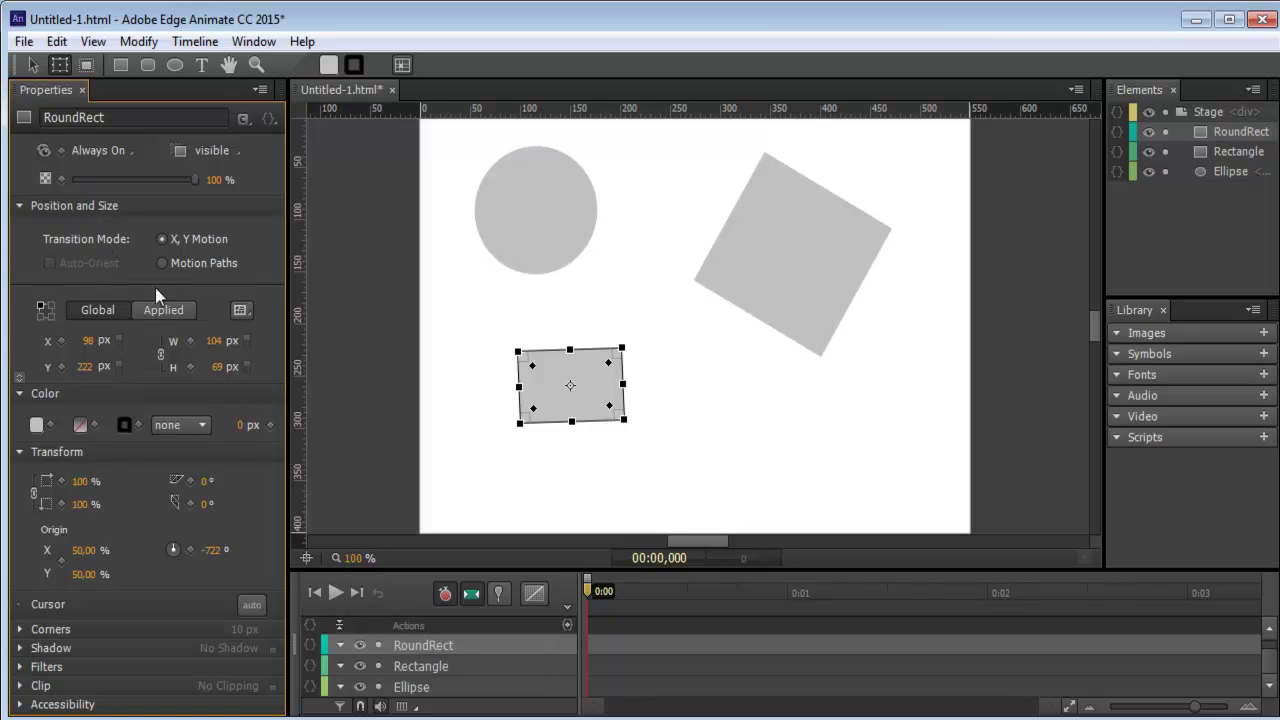
mouse_move(218, 347)
left_mouse_down()
mouse_move(238, 342)
mouse_move(205, 337)
mouse_move(232, 344)
left_mouse_up()
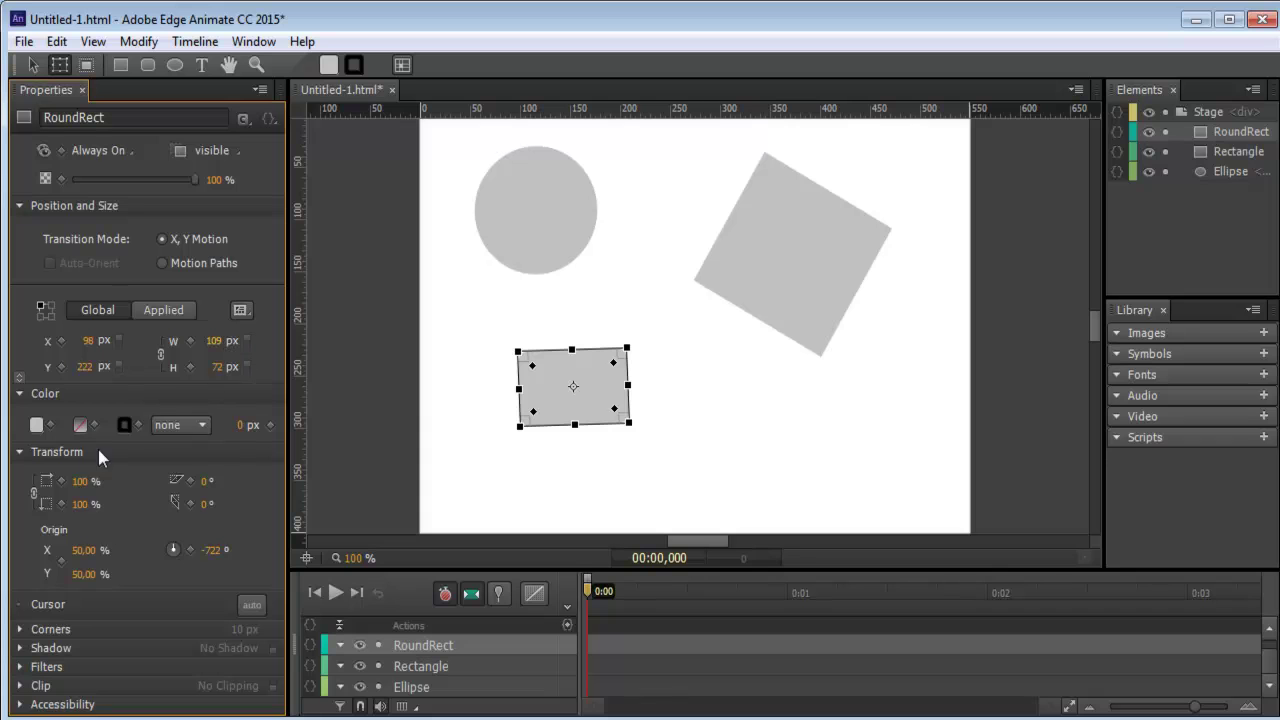
left_click_drag(80, 481, 182, 469)
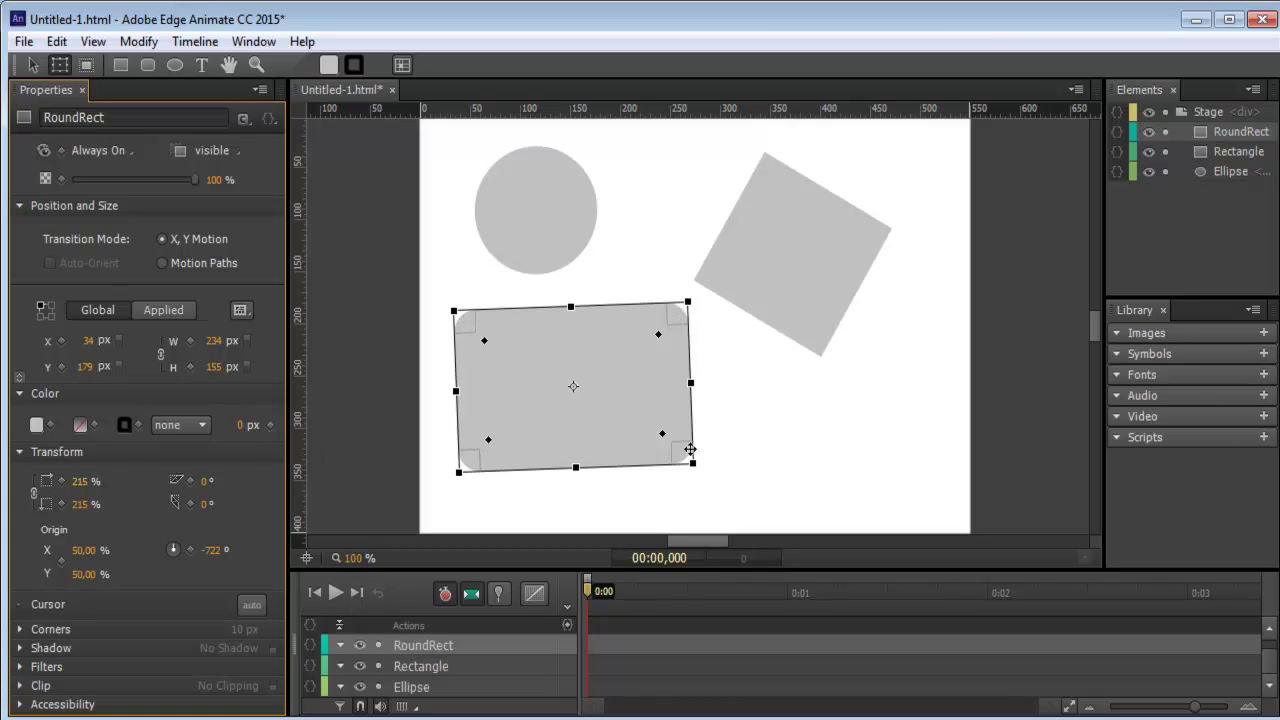
Increase the rounded rectangle's corner radius to about 17 px, and round the rectangle's corners to about 28 × 16 px
left_click_drag(469, 326, 491, 363)
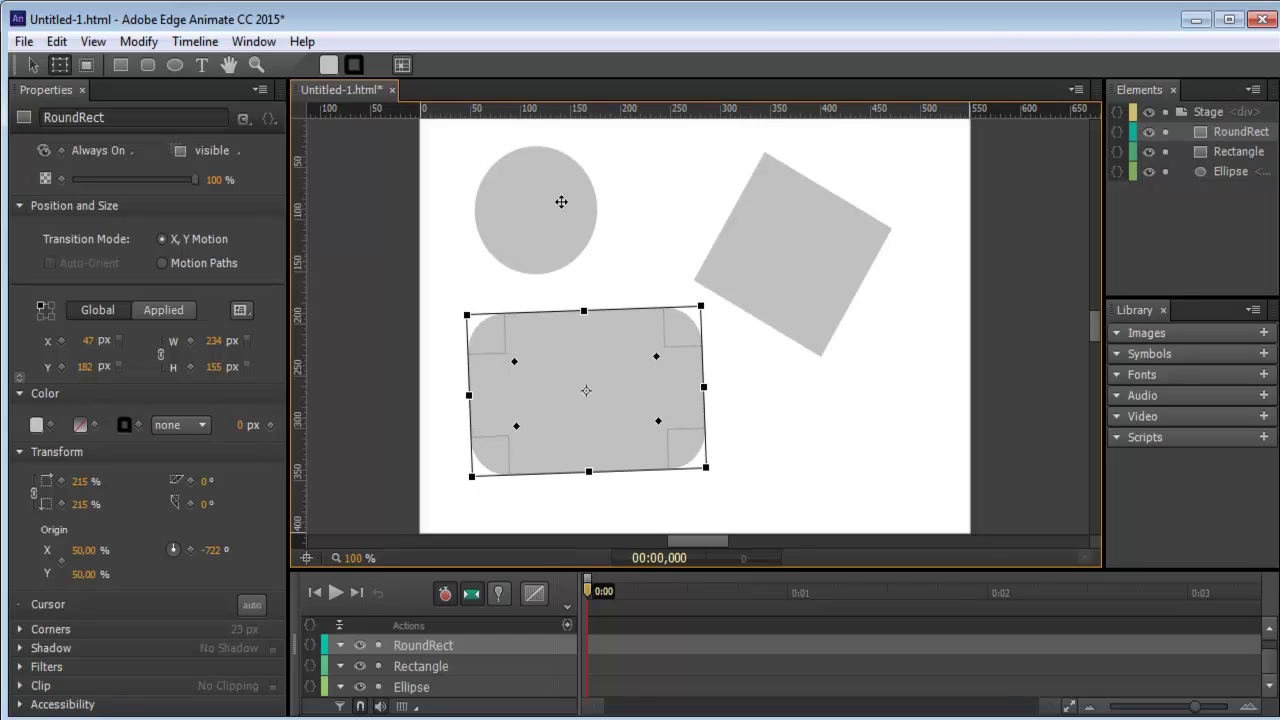
left_click(738, 231)
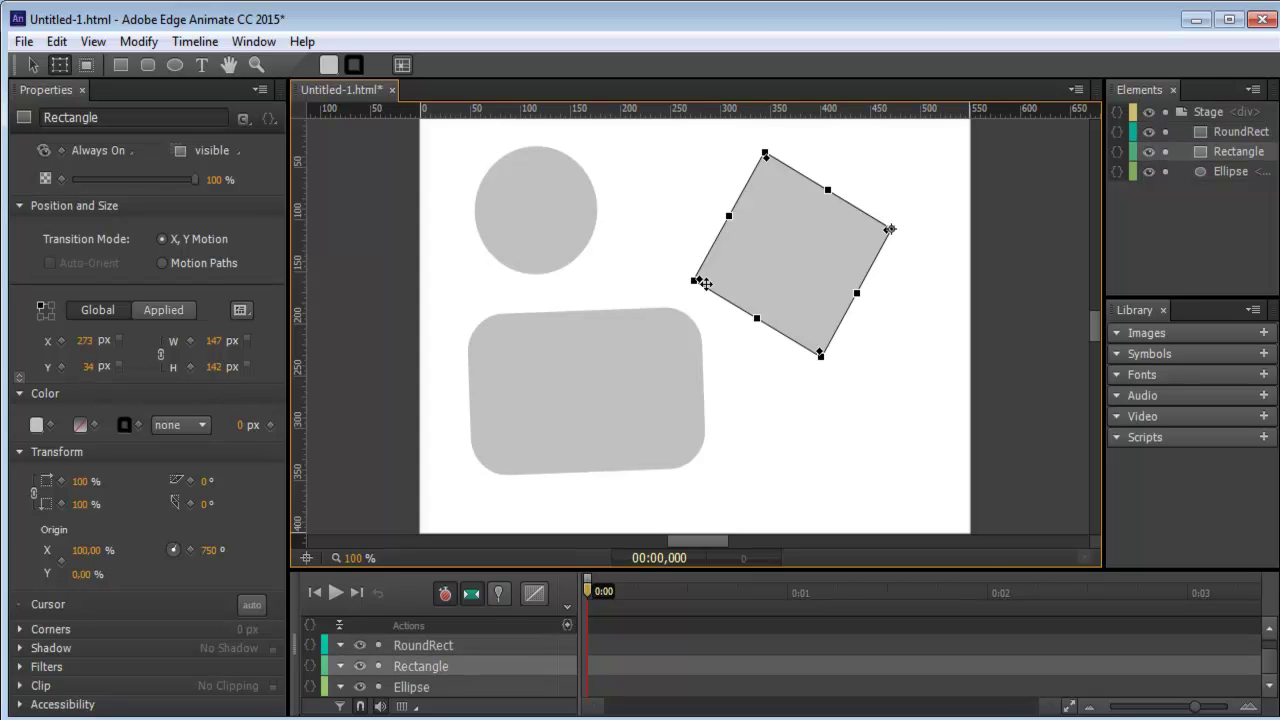
mouse_move(698, 283)
left_mouse_down()
mouse_move(757, 290)
mouse_move(711, 280)
mouse_move(724, 279)
mouse_move(718, 298)
left_mouse_up()
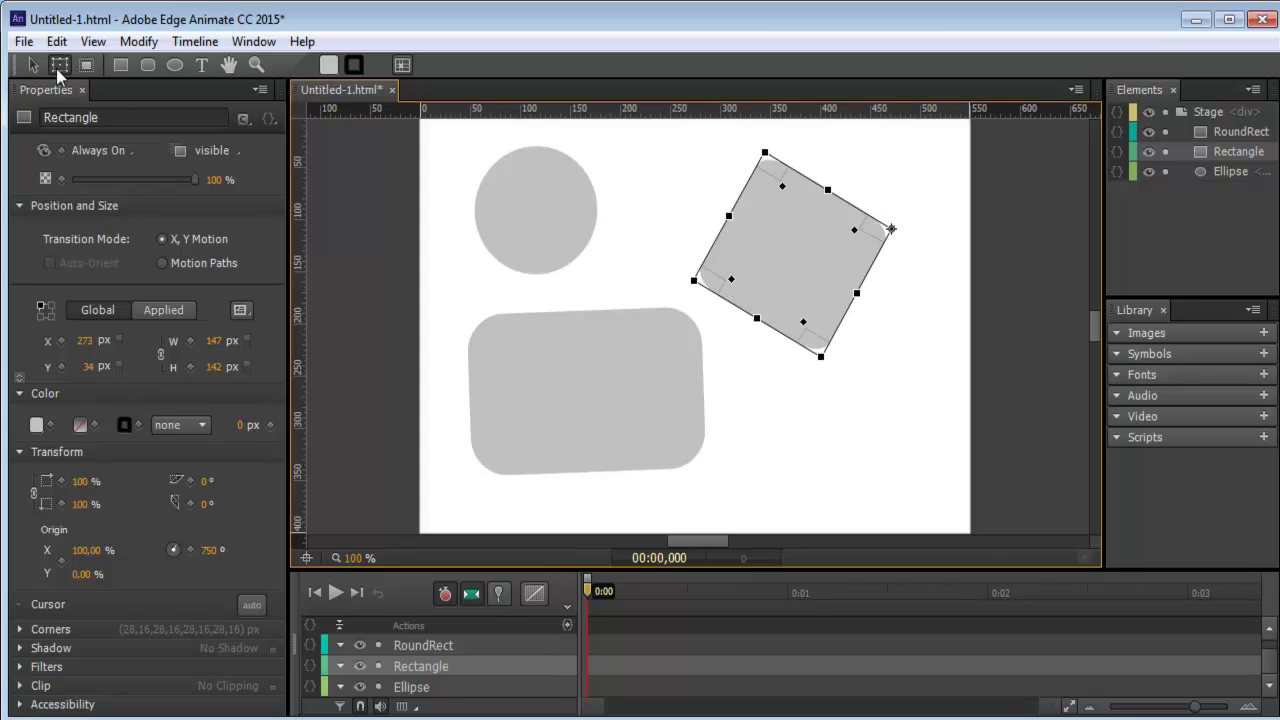
Adjust the ellipse's corner radii to about 88 and 68 %, and rotate it to about 90°
left_click(532, 207)
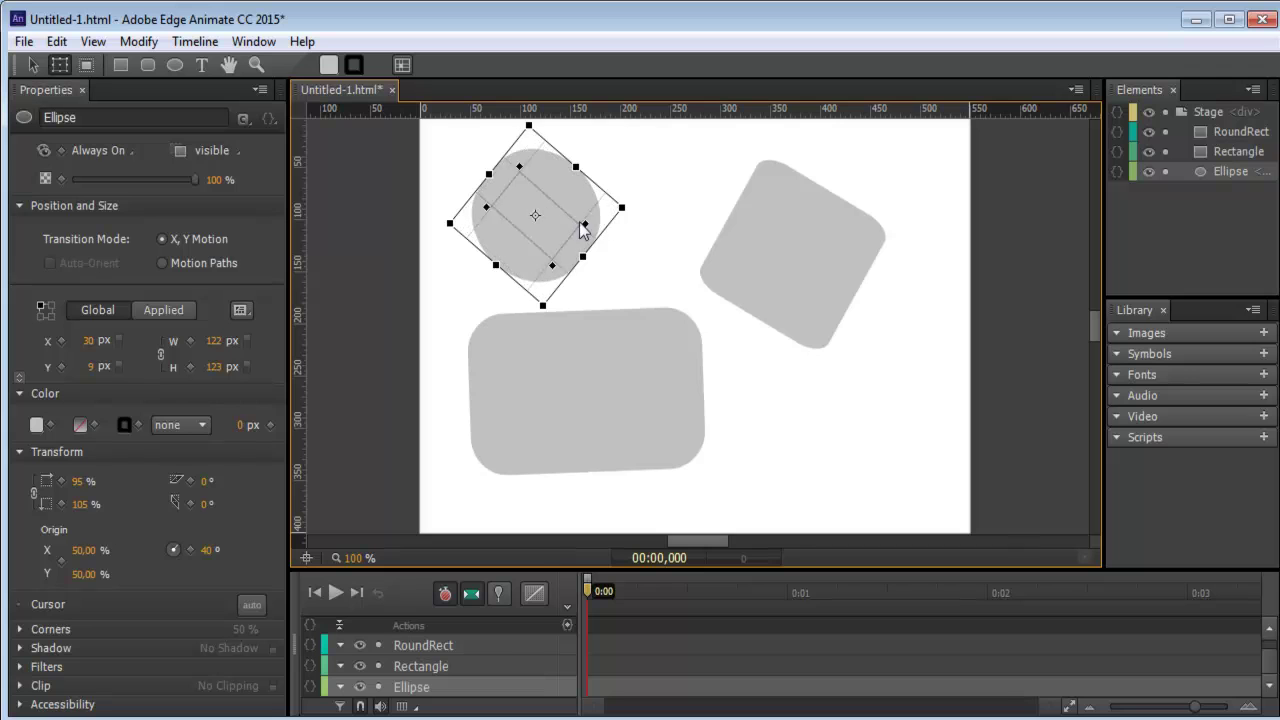
left_click_drag(565, 223, 591, 228)
left_click(643, 231)
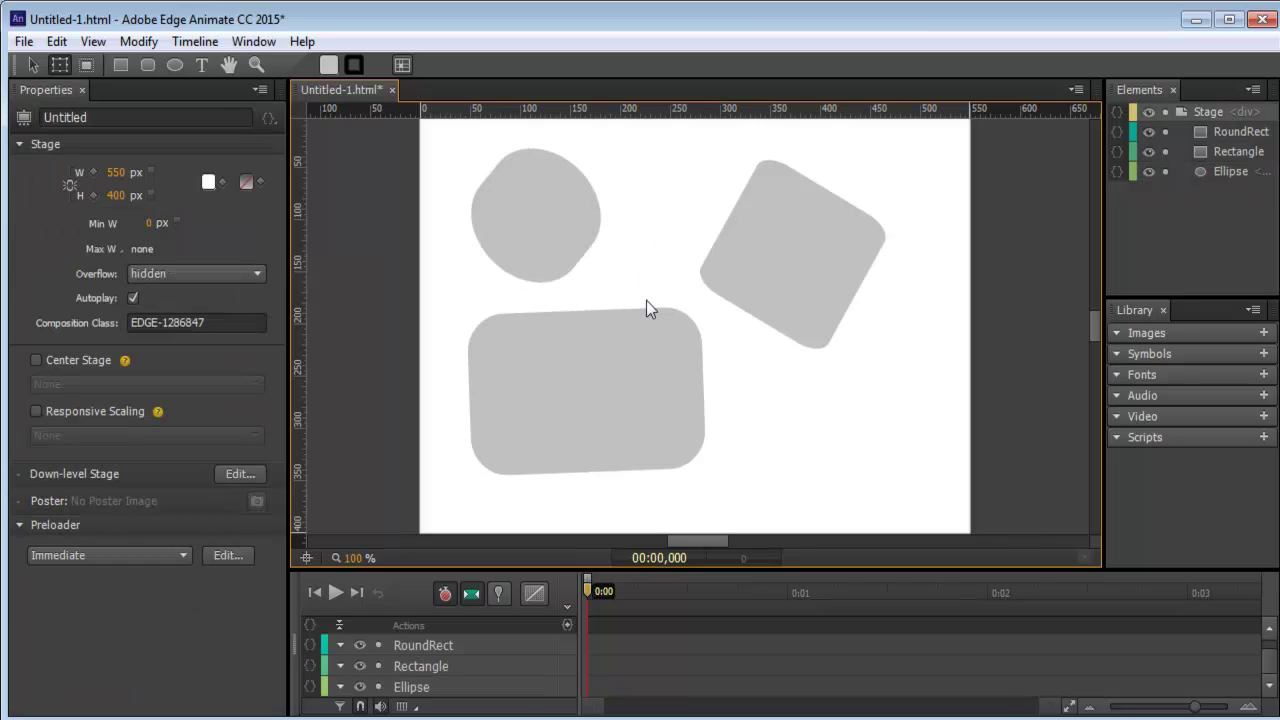
left_click(558, 232)
left_click_drag(634, 211, 586, 277)
left_click(662, 221)
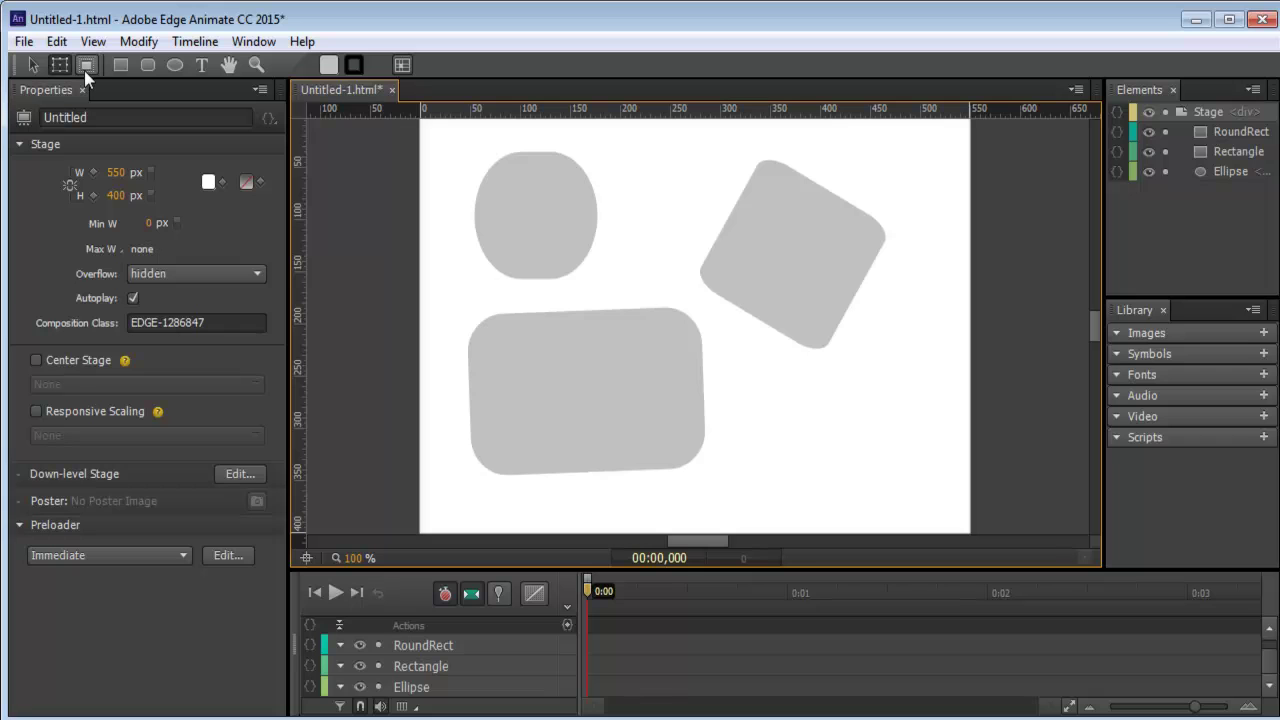
Move the rounded rectangle to about X 33, Y 193 and clip away its upper and right portions
left_click(627, 399)
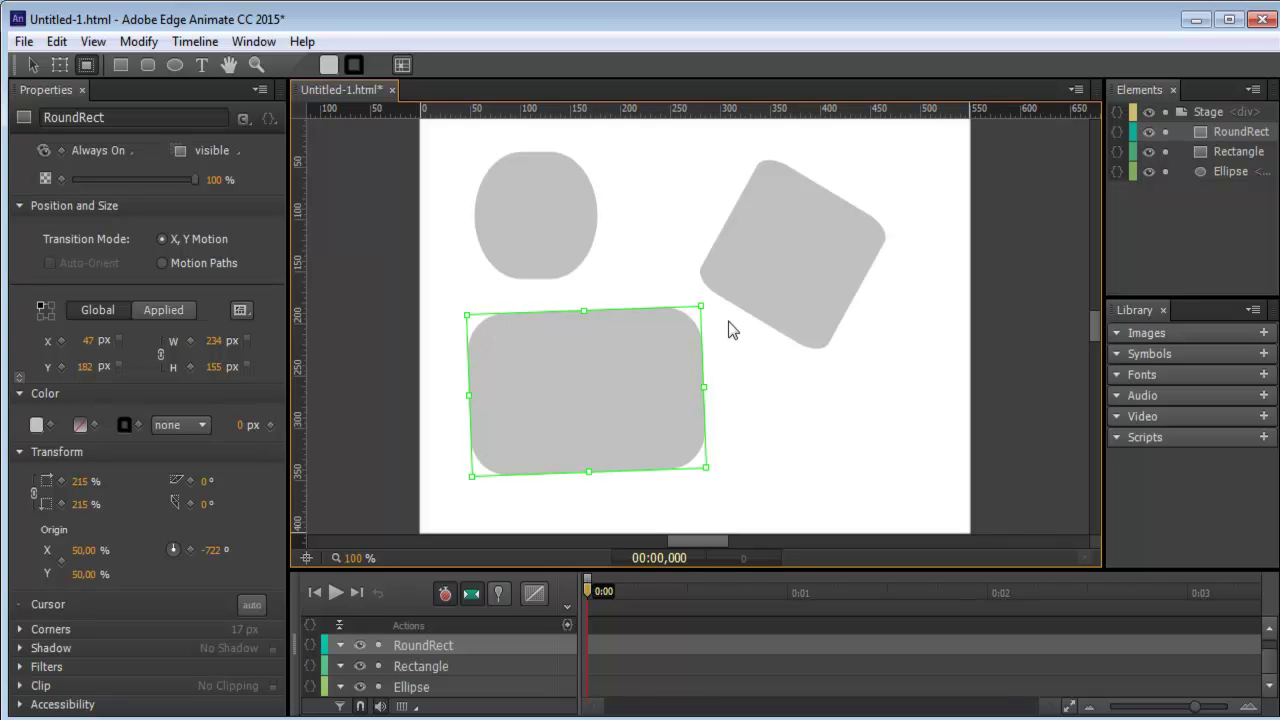
left_click_drag(591, 363, 561, 357)
left_click_drag(688, 317, 592, 372)
left_click(734, 423)
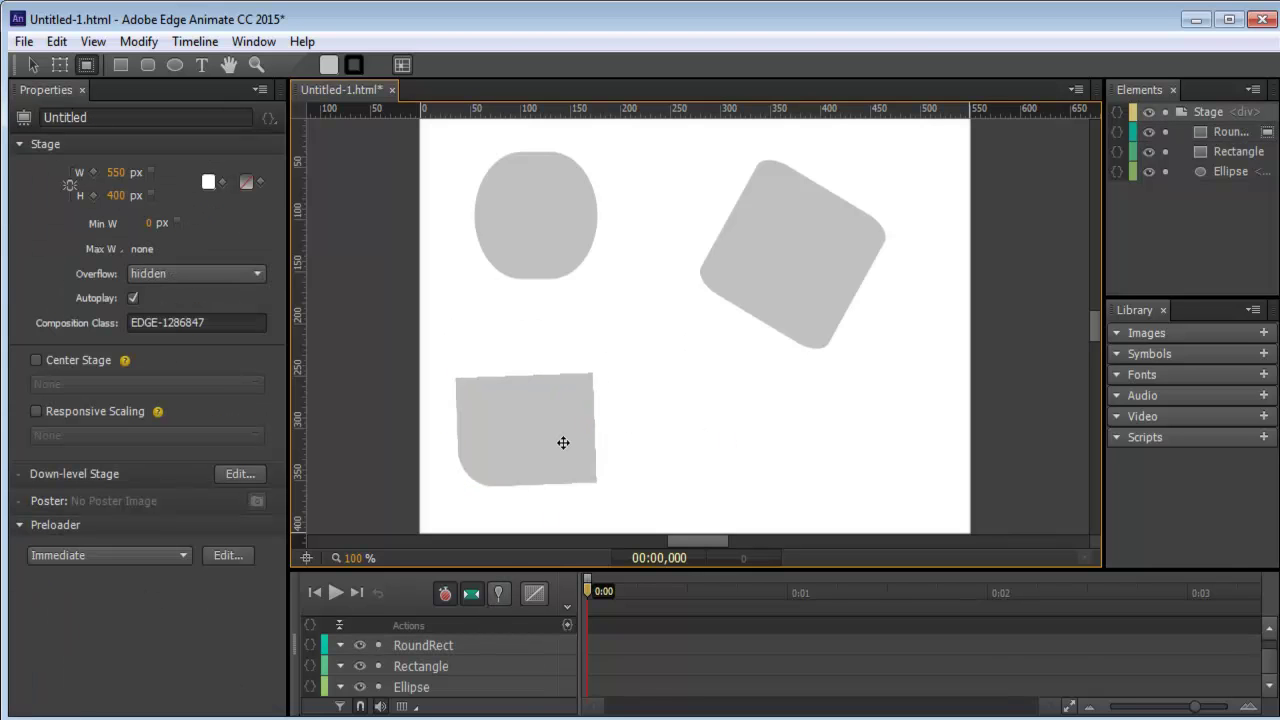
Clip the rectangle down to the area around its topmost corner, and move it to about X 243, Y 95
left_click(780, 269)
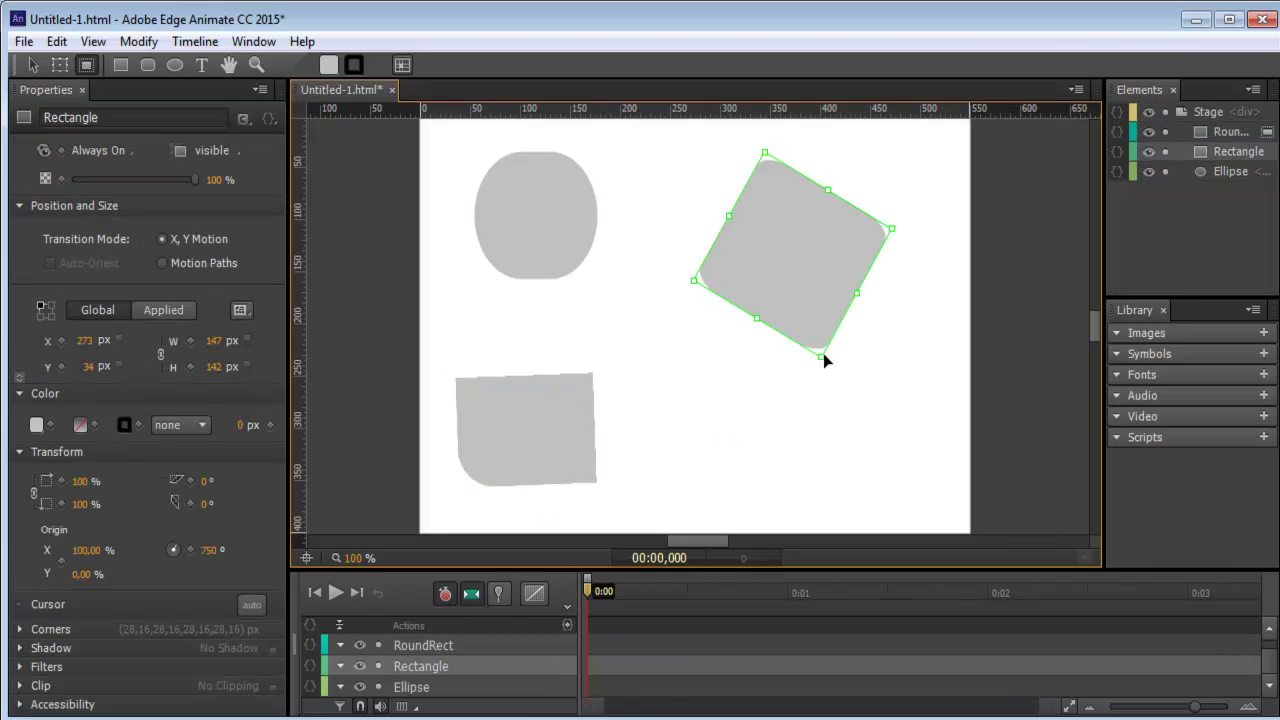
left_click_drag(823, 354, 783, 256)
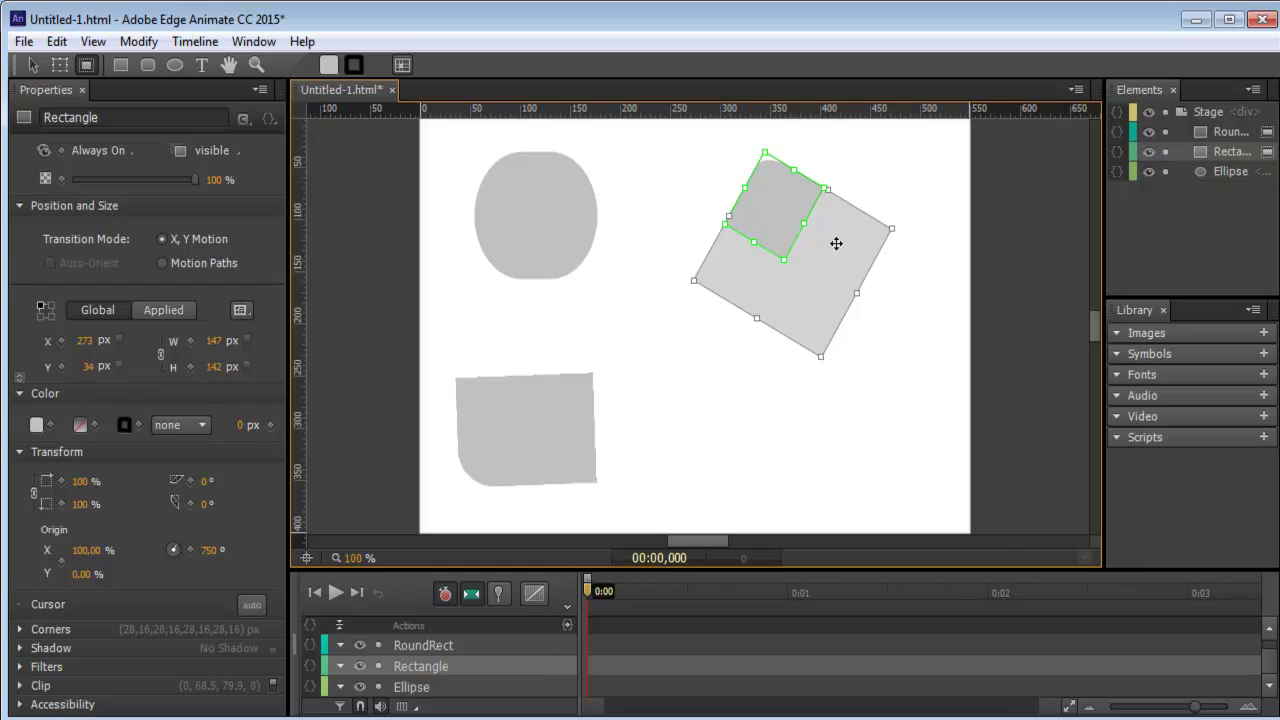
left_click(692, 362)
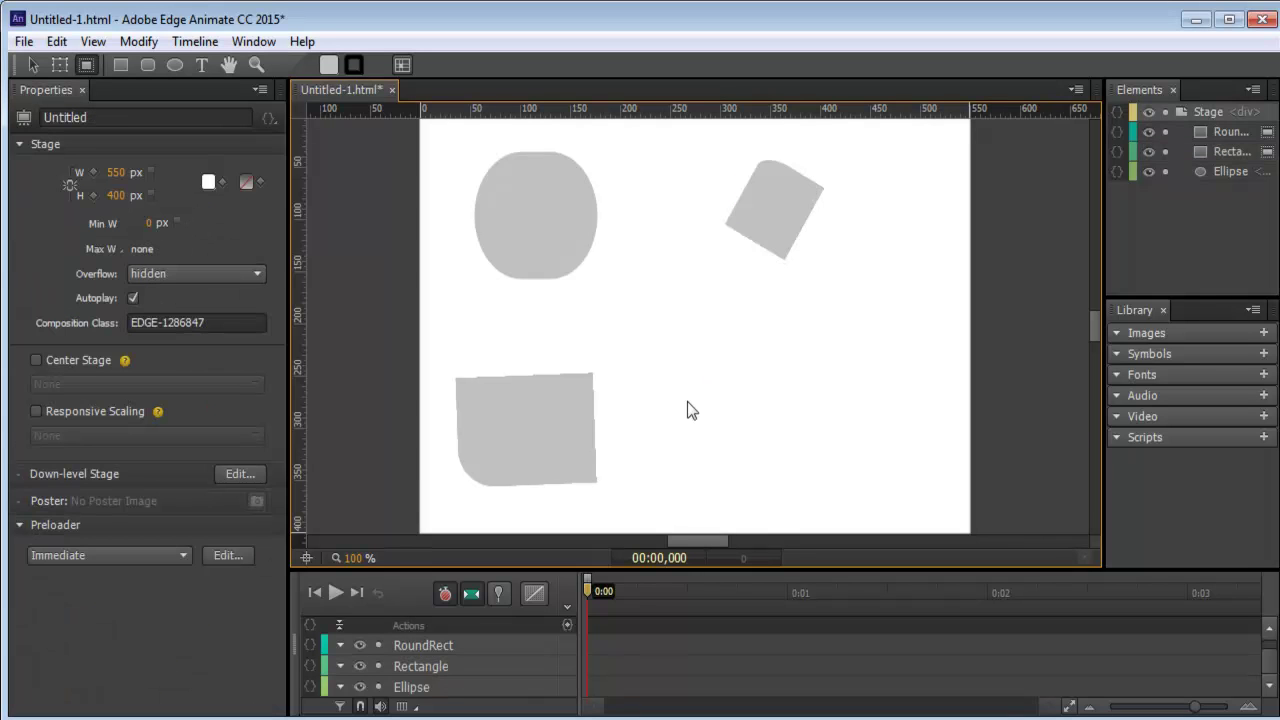
left_click_drag(763, 223, 759, 261)
left_click(740, 346)
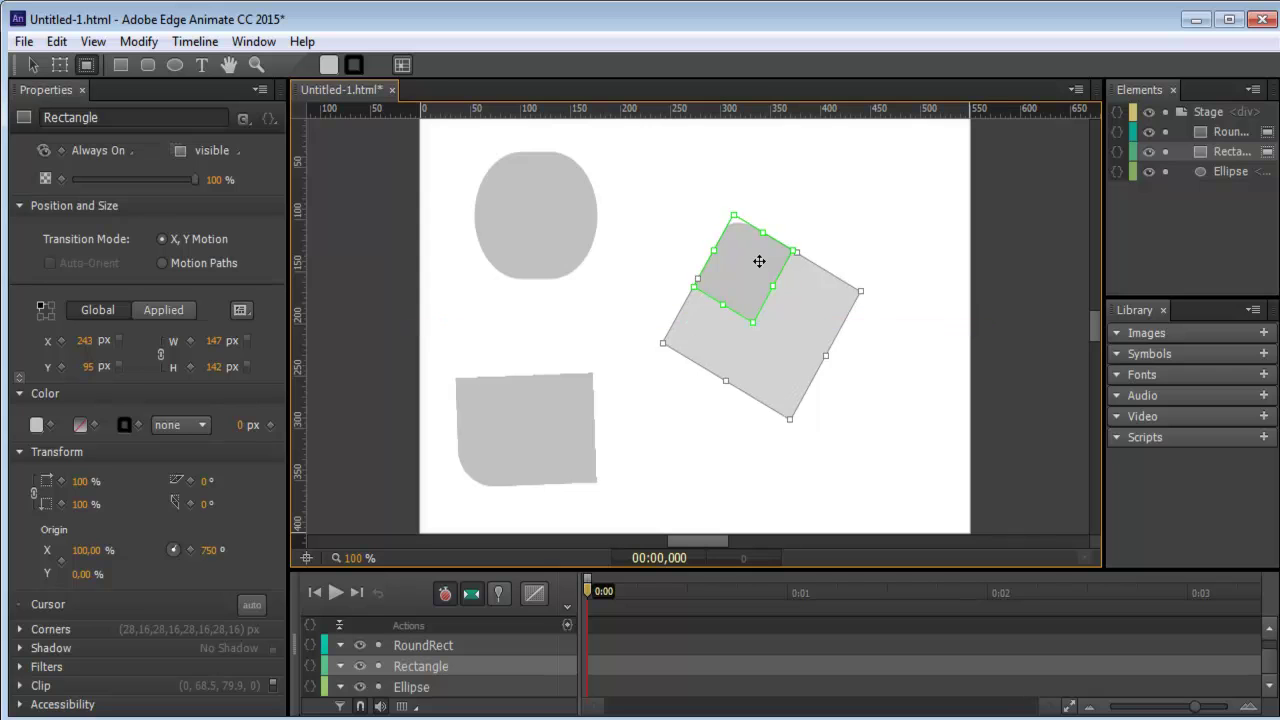
Clip the ellipse so that only its left half shows, and select it to inspect the clipping frame
left_click(561, 205)
left_click_drag(596, 215, 536, 210)
left_click(681, 231)
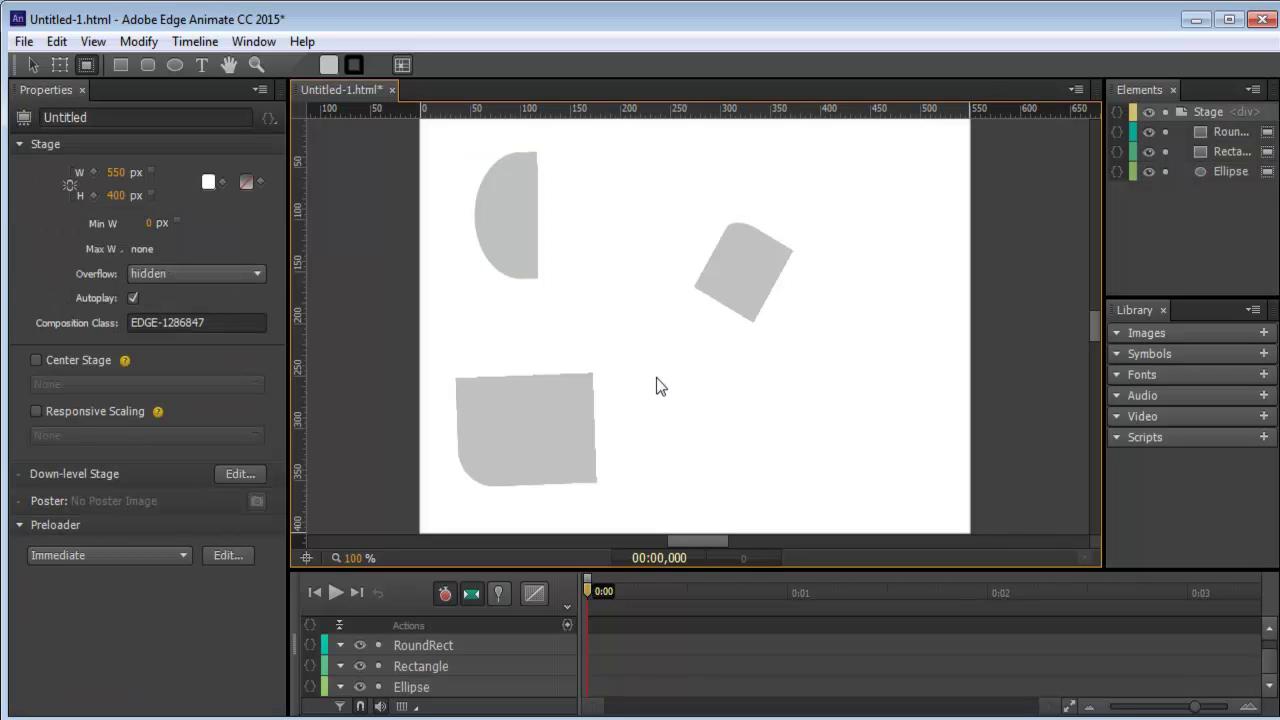
left_click(520, 224)
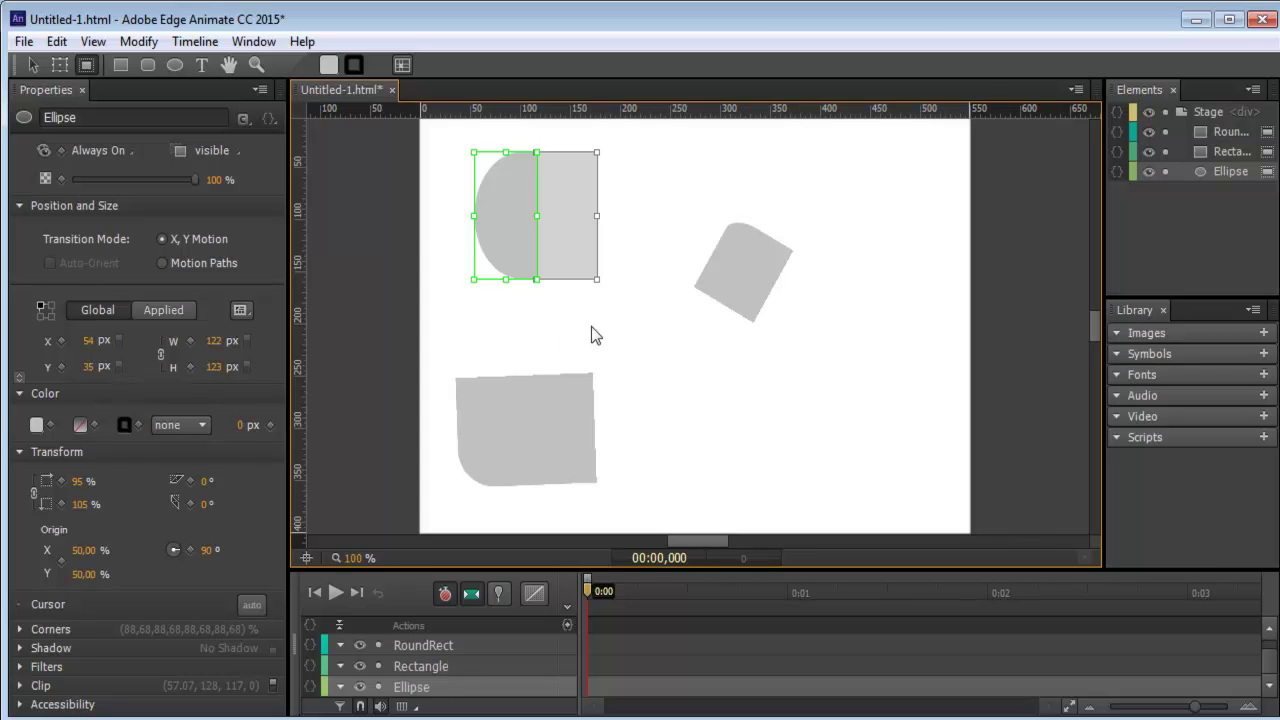
Clip the rounded rectangle further, down to a small area at its lower-left corner
left_click(537, 449)
left_click_drag(593, 372, 548, 401)
left_click(769, 386)
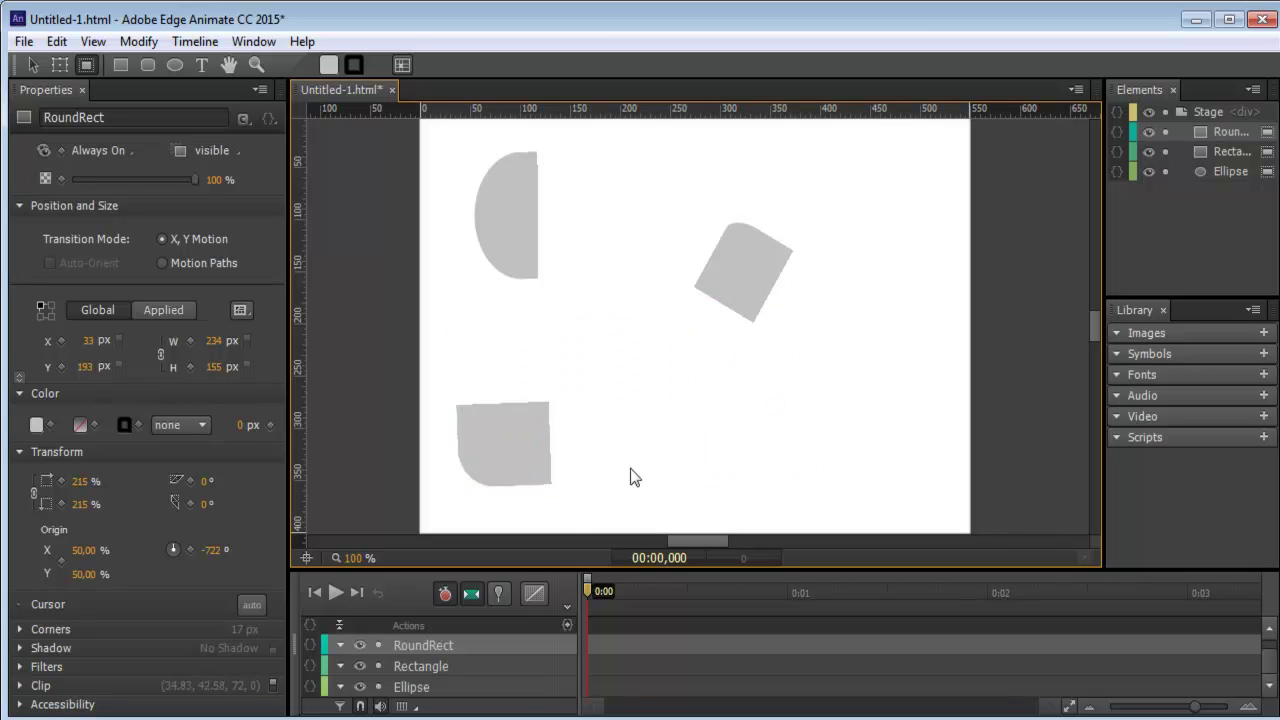
Extend the rounded rectangle's clipping frame just beyond its upper-right corner to reveal the whole shape
left_click(506, 443)
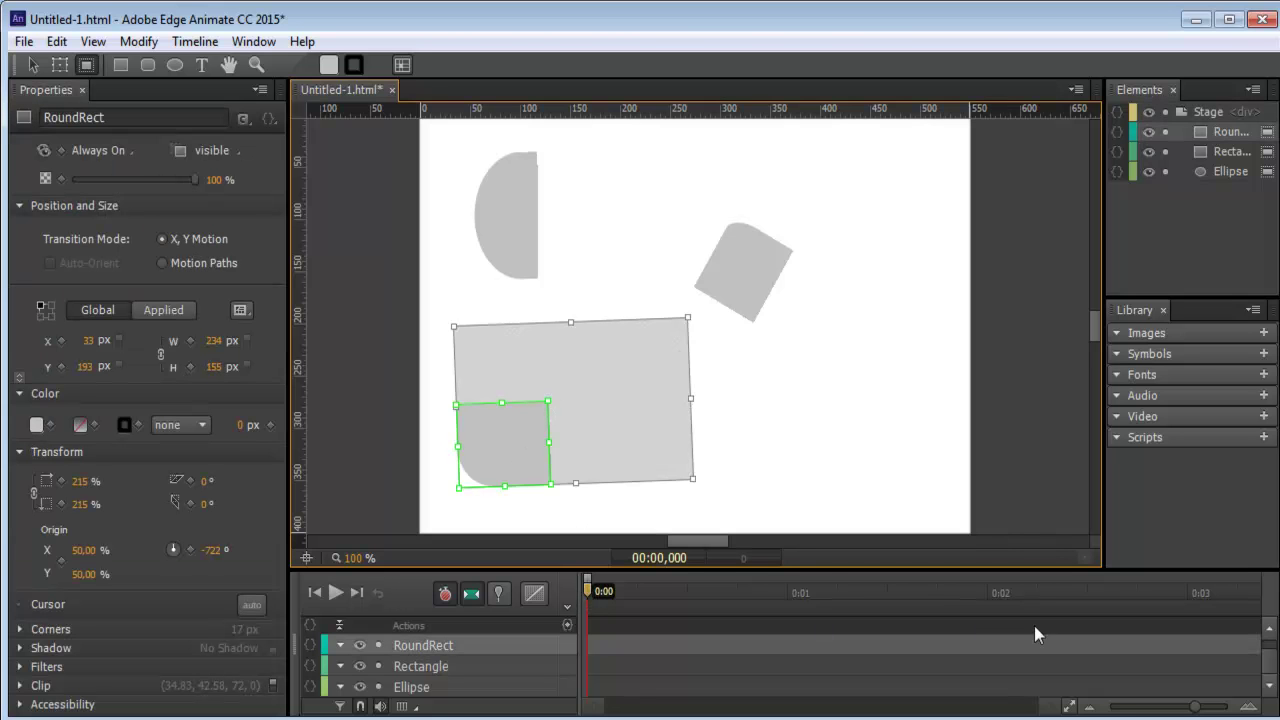
left_click_drag(548, 400, 697, 306)
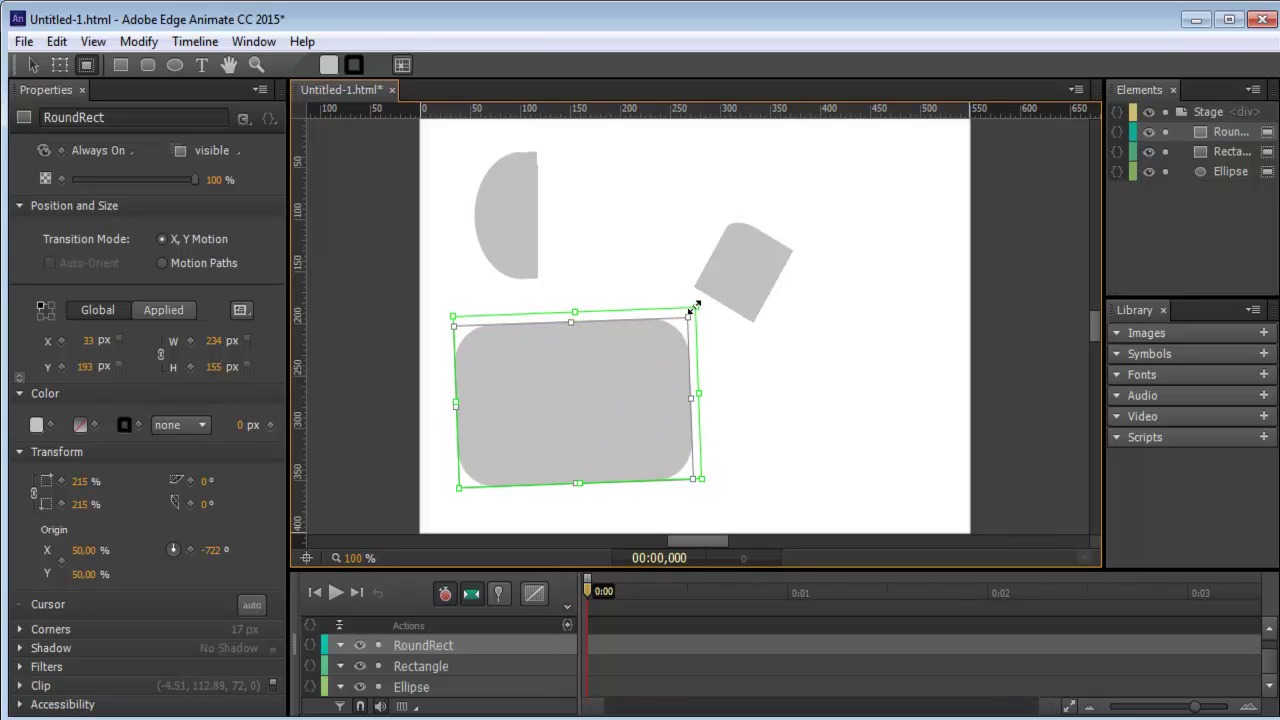
left_click(757, 448)
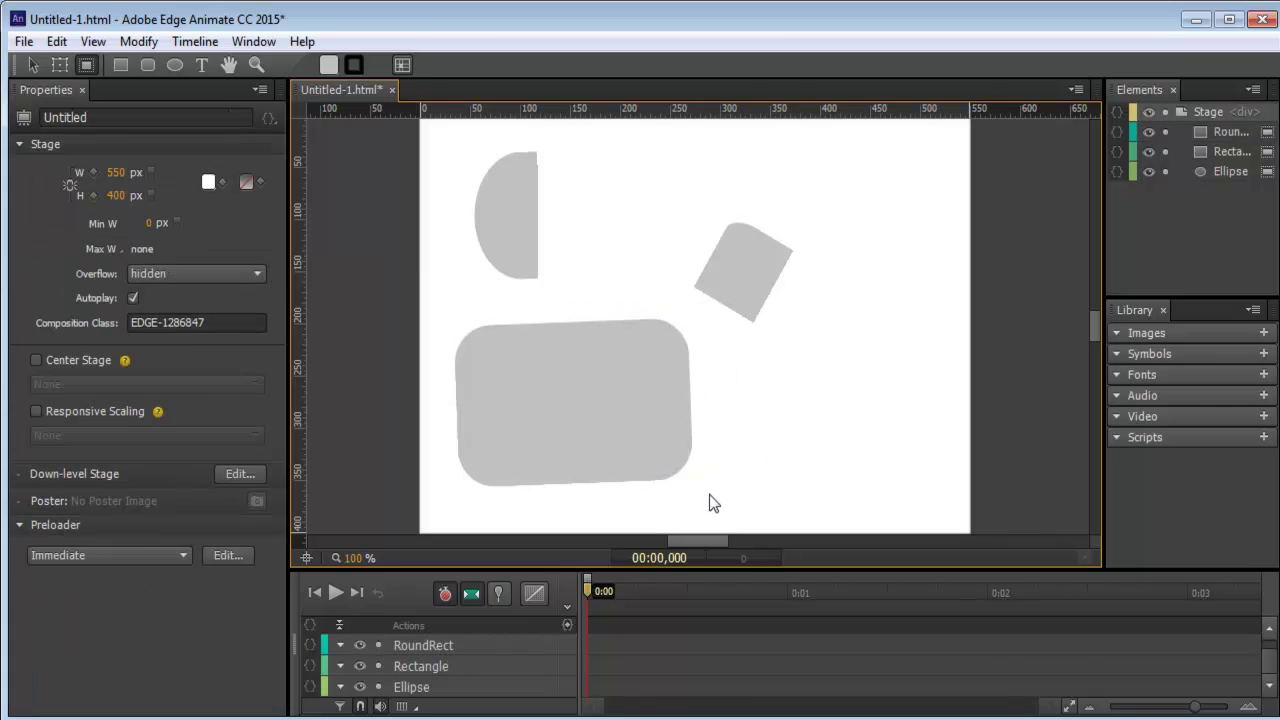